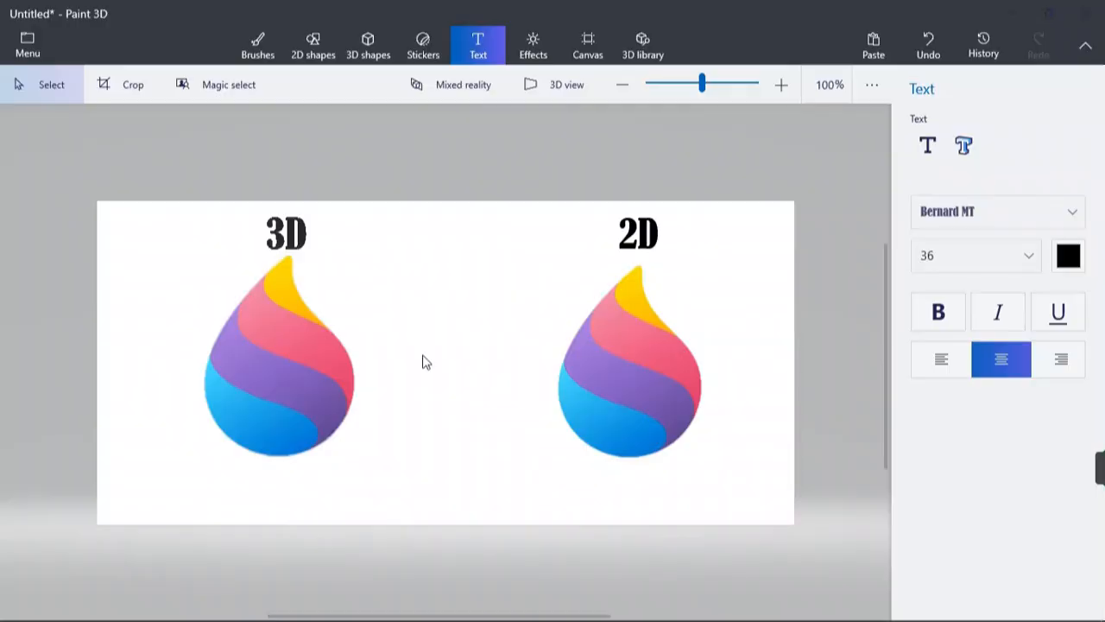
Rotate the 3D droplet and its 3D label slightly around the vertical axis and deselect them.
left_click(289, 367)
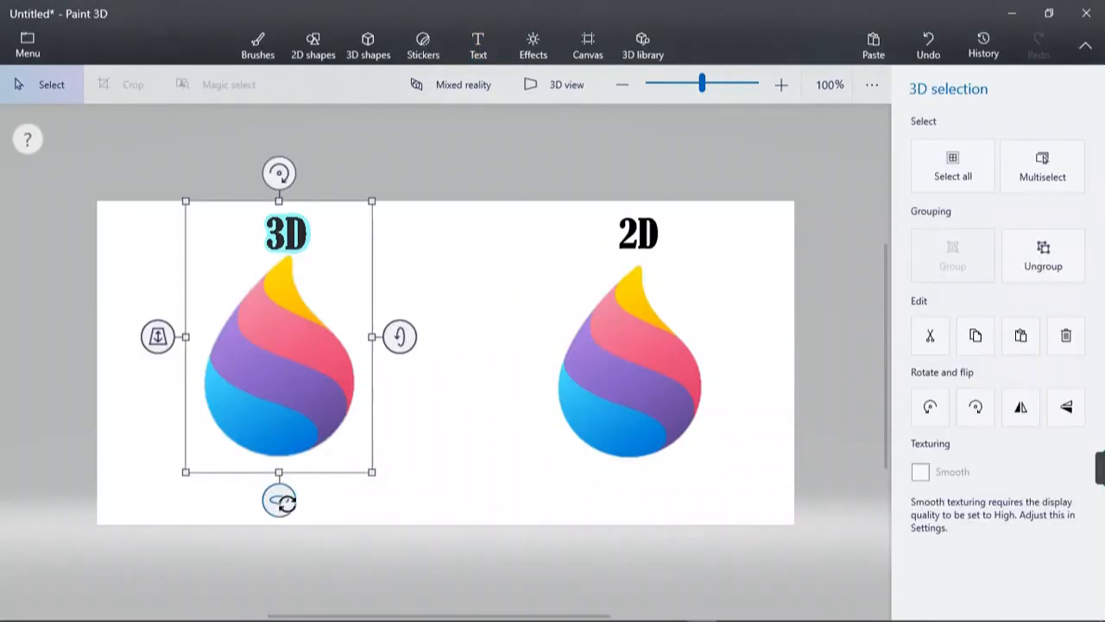
left_click_drag(405, 337, 274, 500)
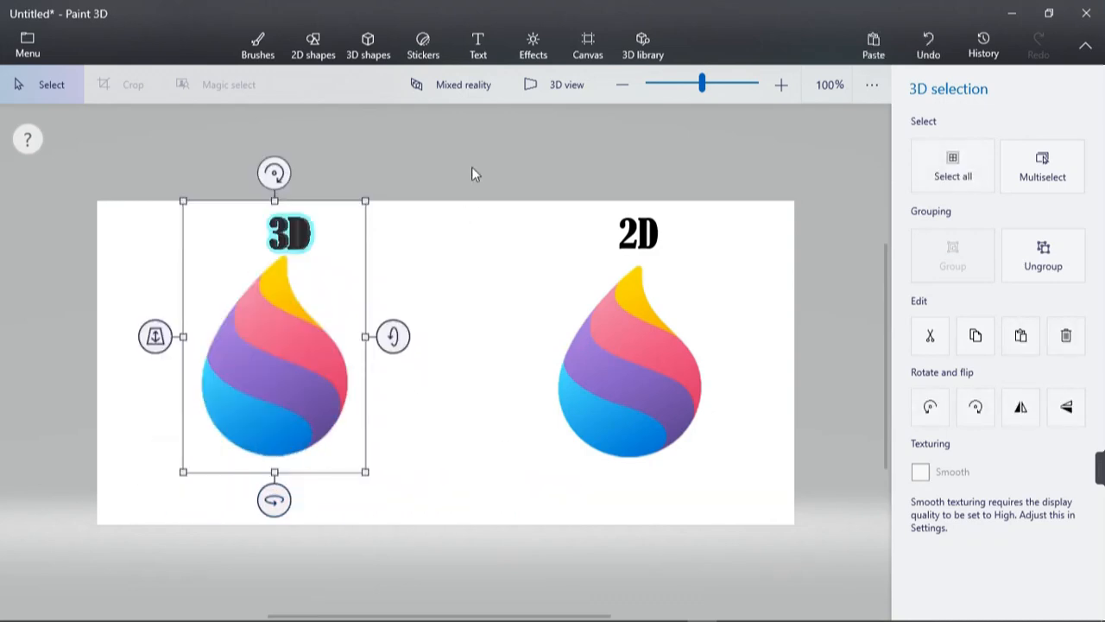
left_click(472, 167)
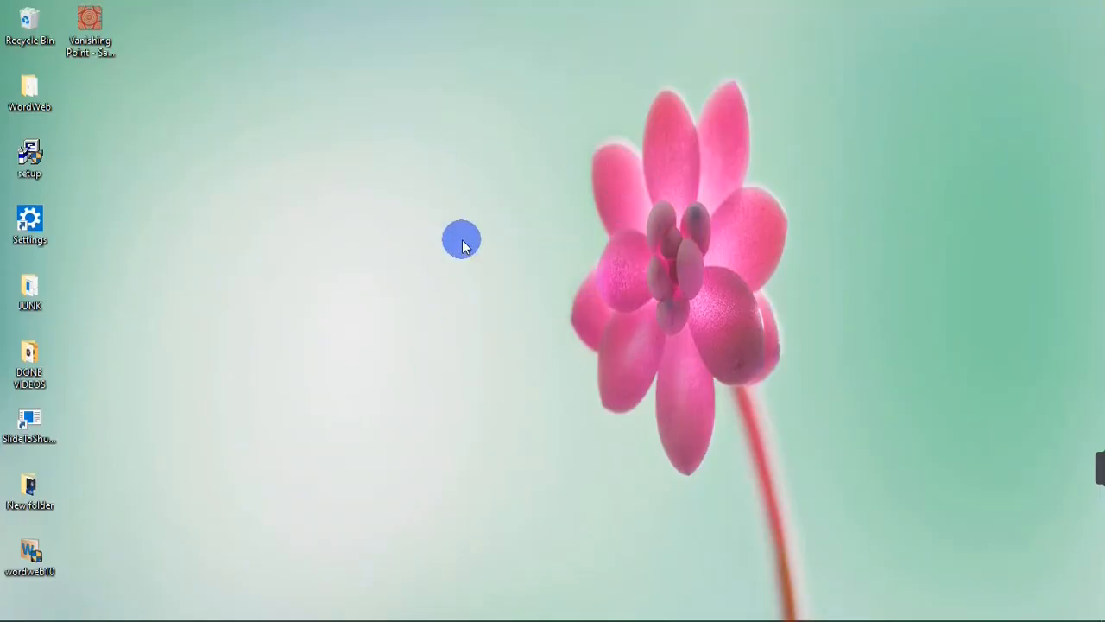
Find Paint 3D through the Windows search with "PAINT", launch it, and start a new blank project.
mouse_move(251, 614)
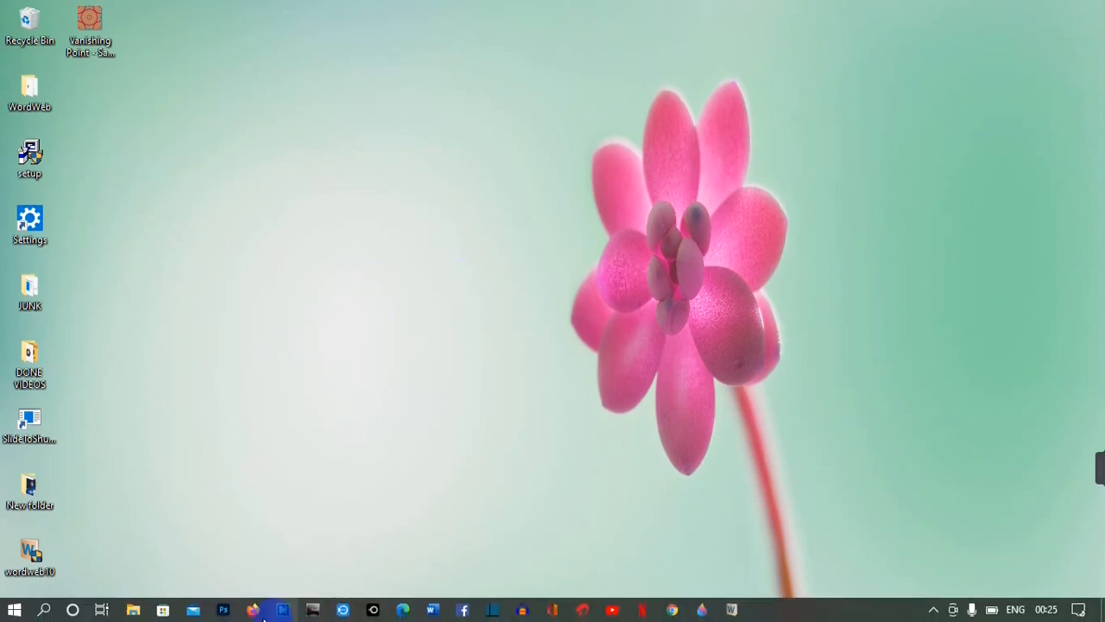
left_click(45, 611)
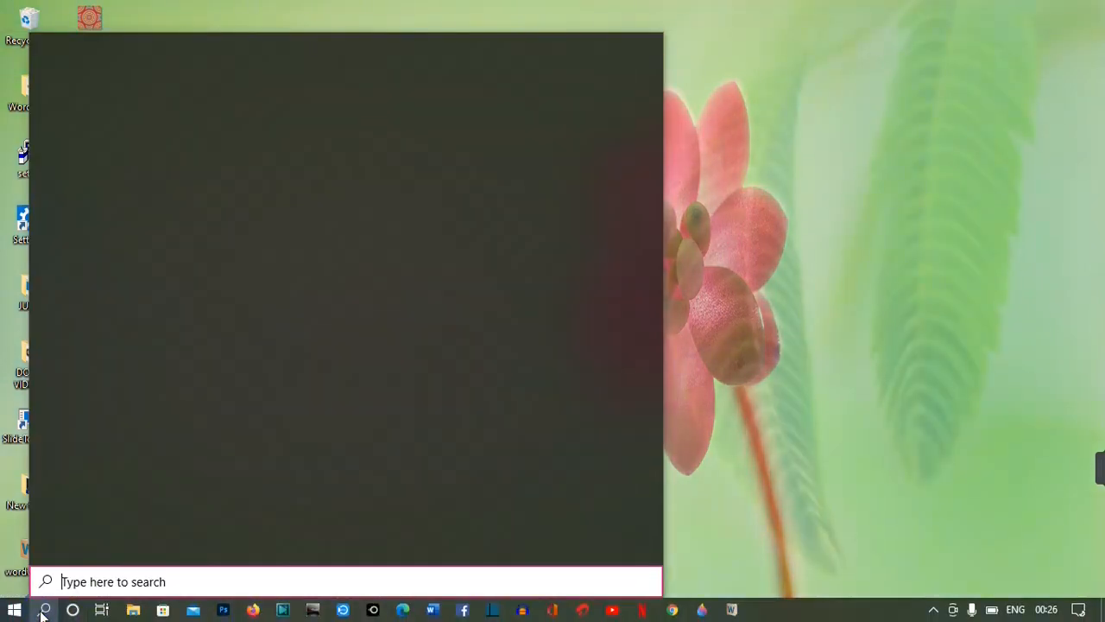
type("PAINT")
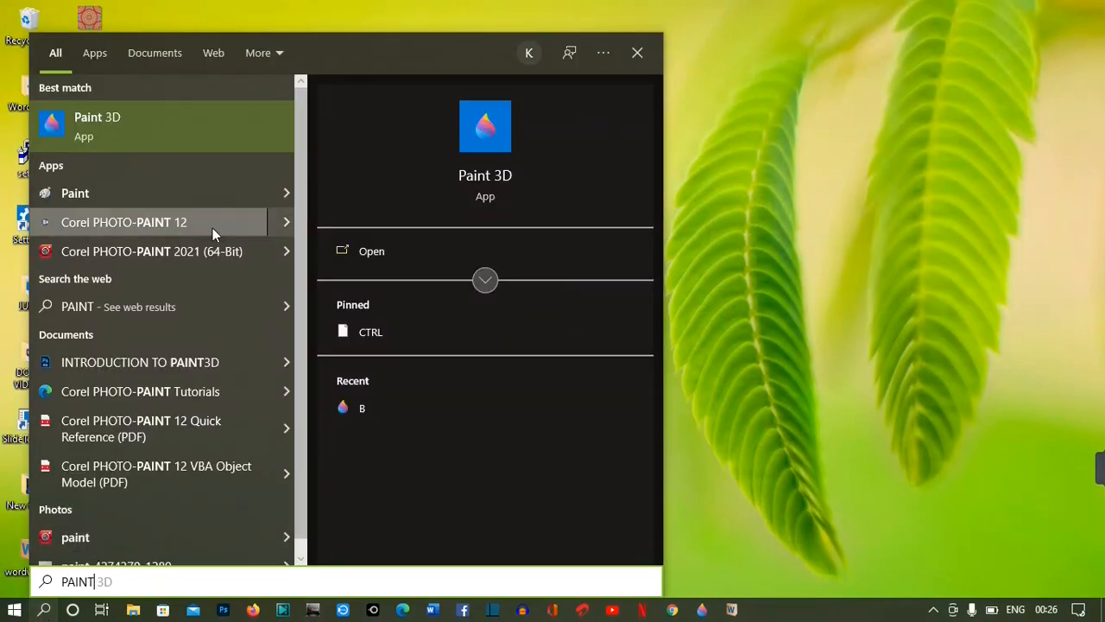
left_click(374, 251)
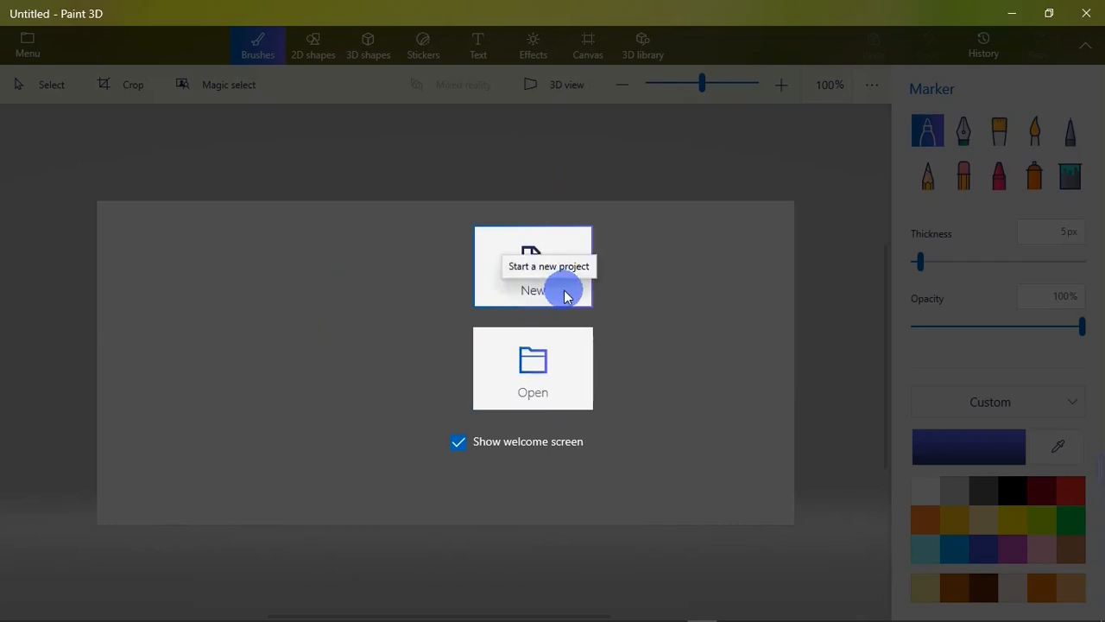
left_click(556, 404)
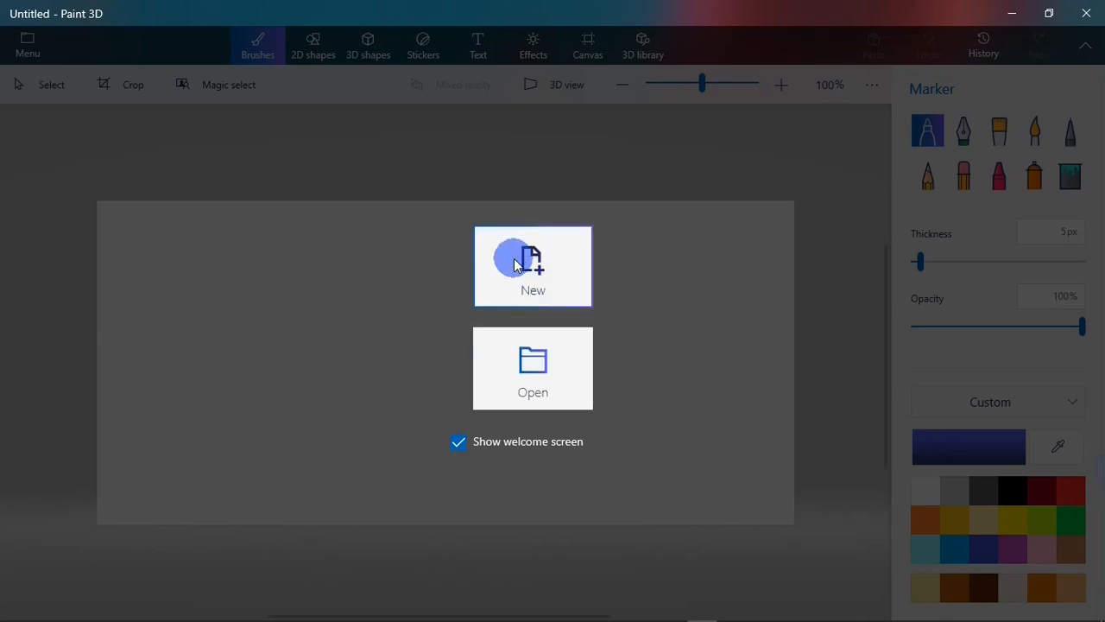
left_click(514, 264)
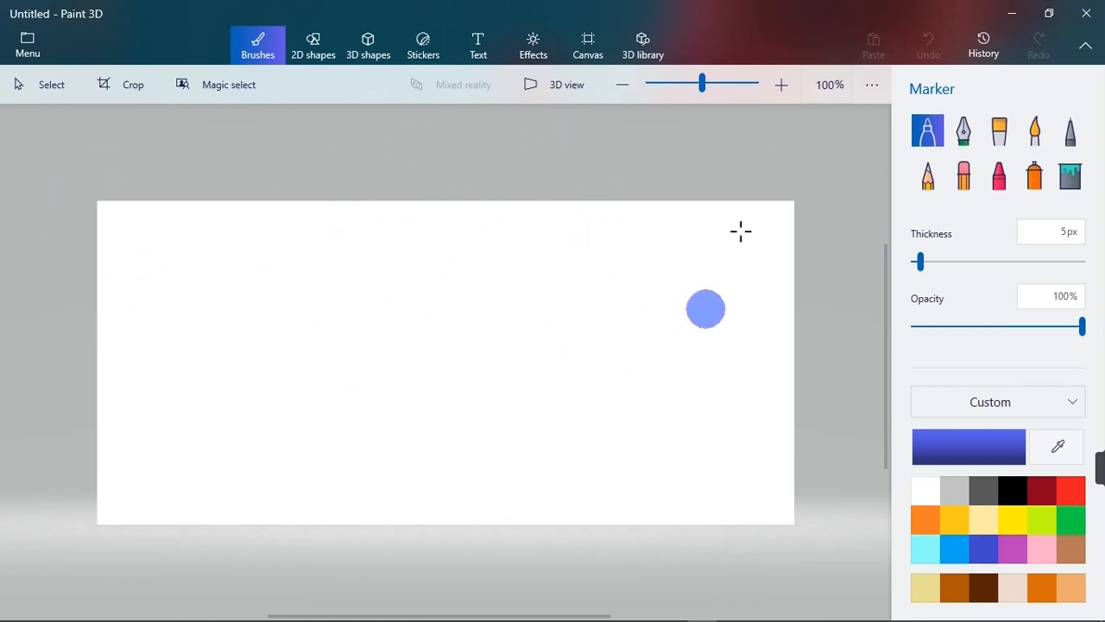
left_click(311, 52)
left_click(349, 54)
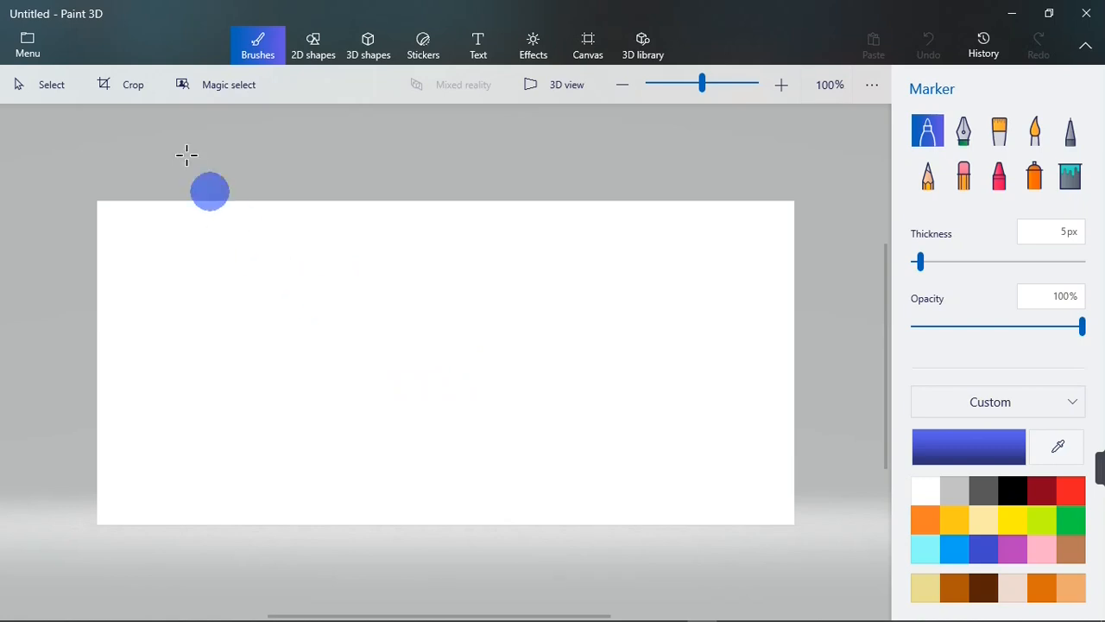
Insert the image "Vanishing Point - Sample Image - PiXimperfect (1)" from the Desktop folder into the project.
left_click(29, 45)
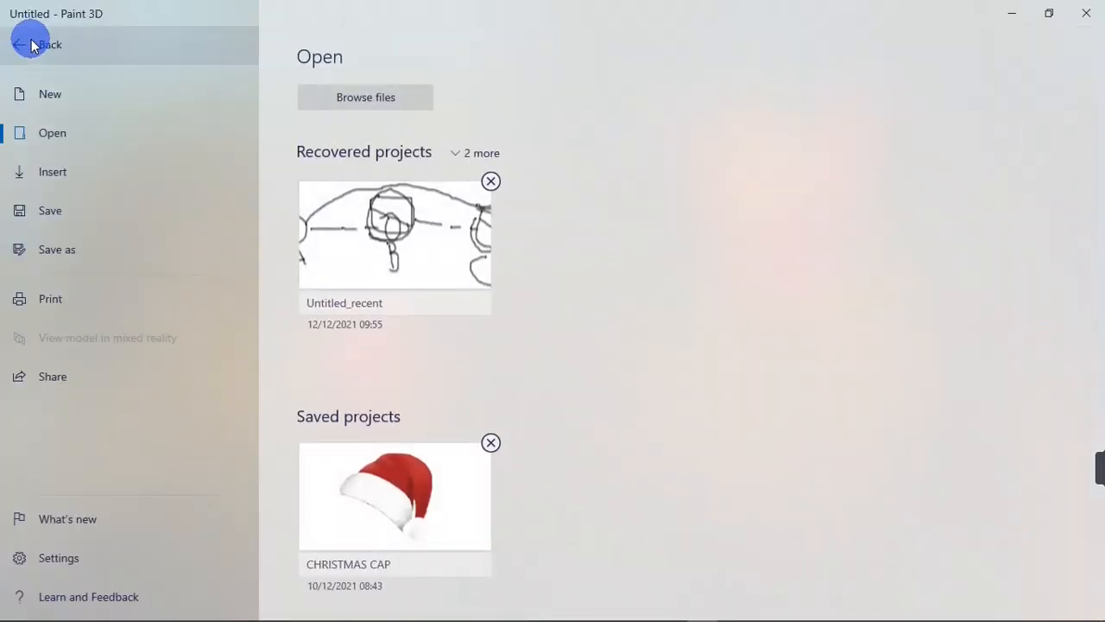
left_click(85, 177)
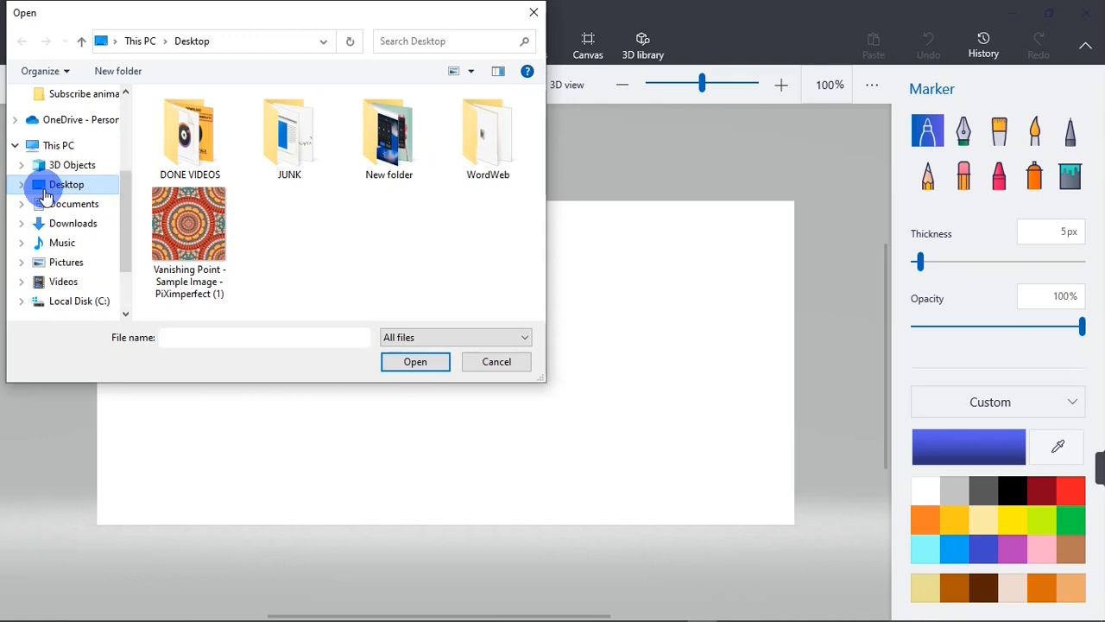
left_click(57, 191)
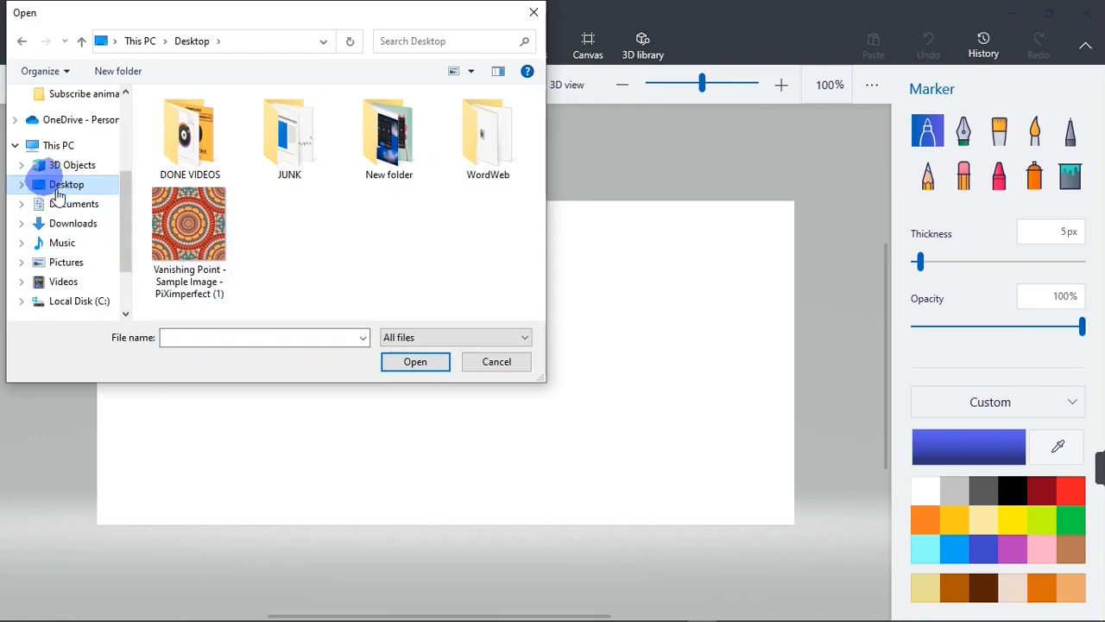
left_click(196, 248)
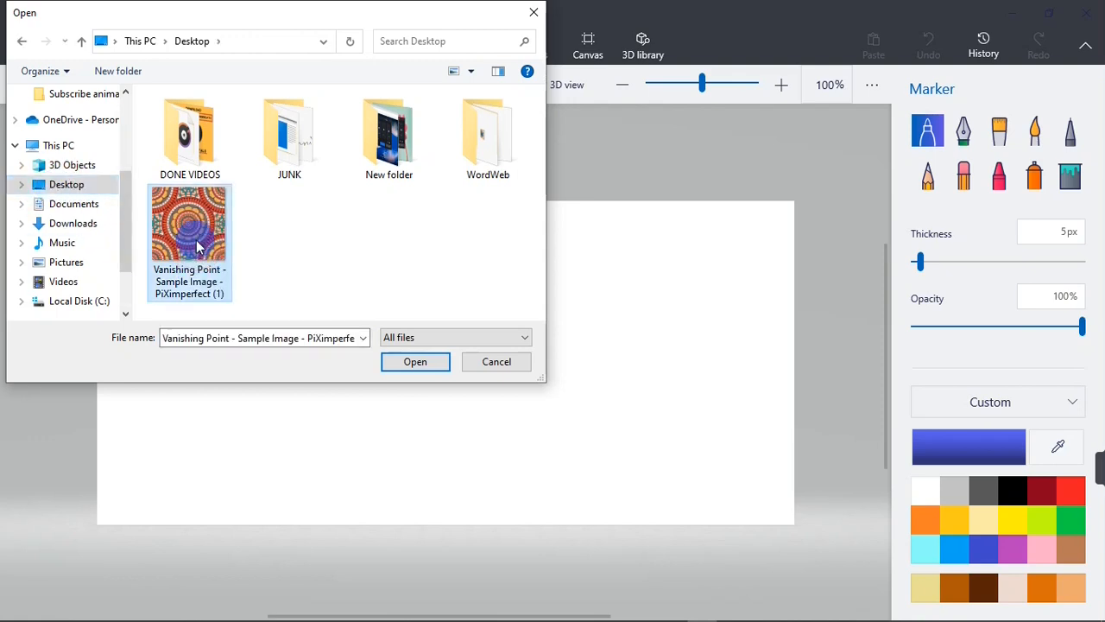
left_click(415, 362)
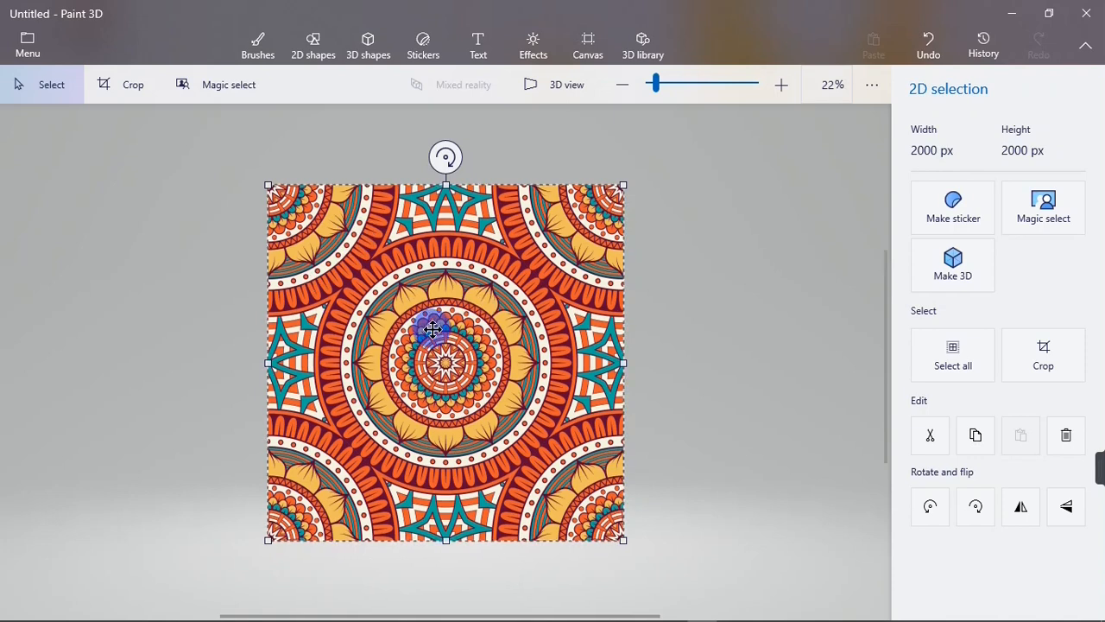
Resize the inserted mandala image from its upper-left corner to about 2000 × 2014 px.
left_click_drag(268, 185, 423, 301)
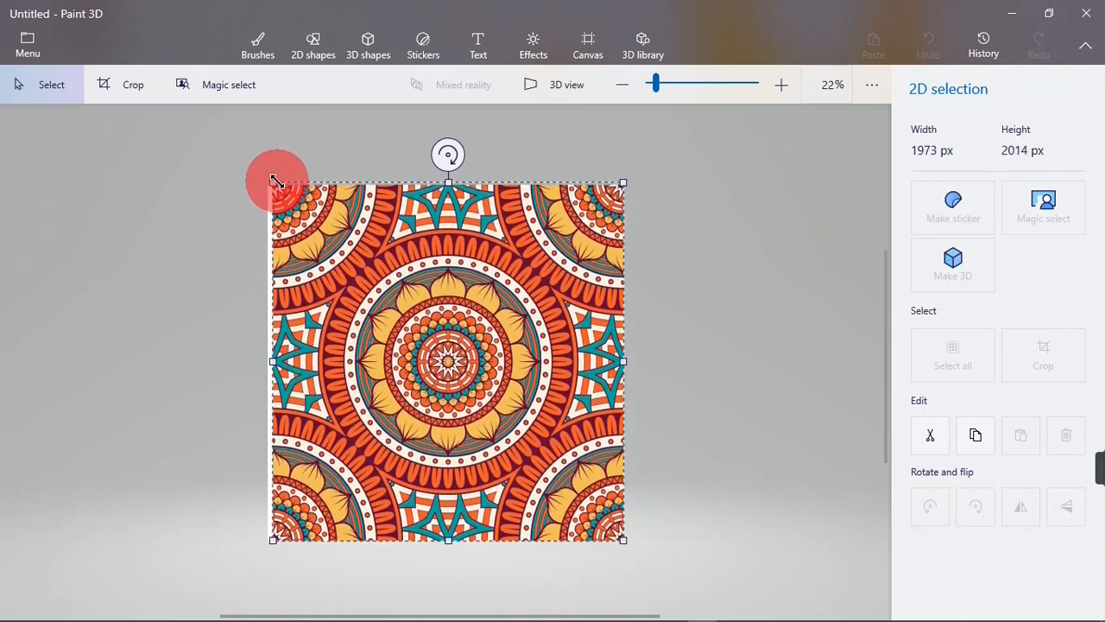
left_click_drag(270, 181, 270, 182)
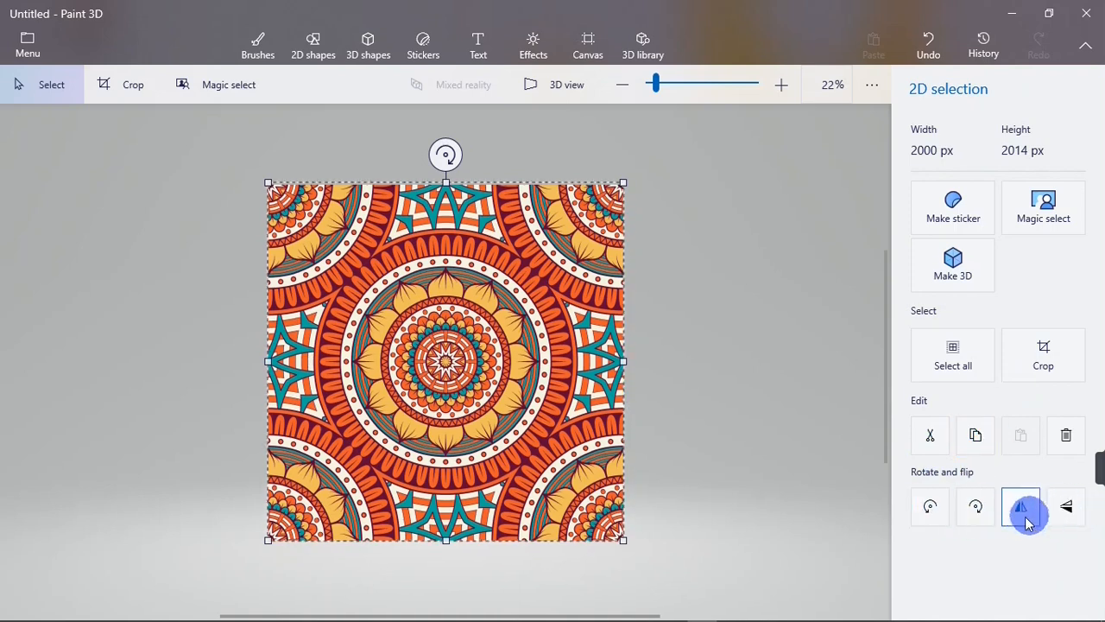
left_click(981, 434)
left_click(592, 361)
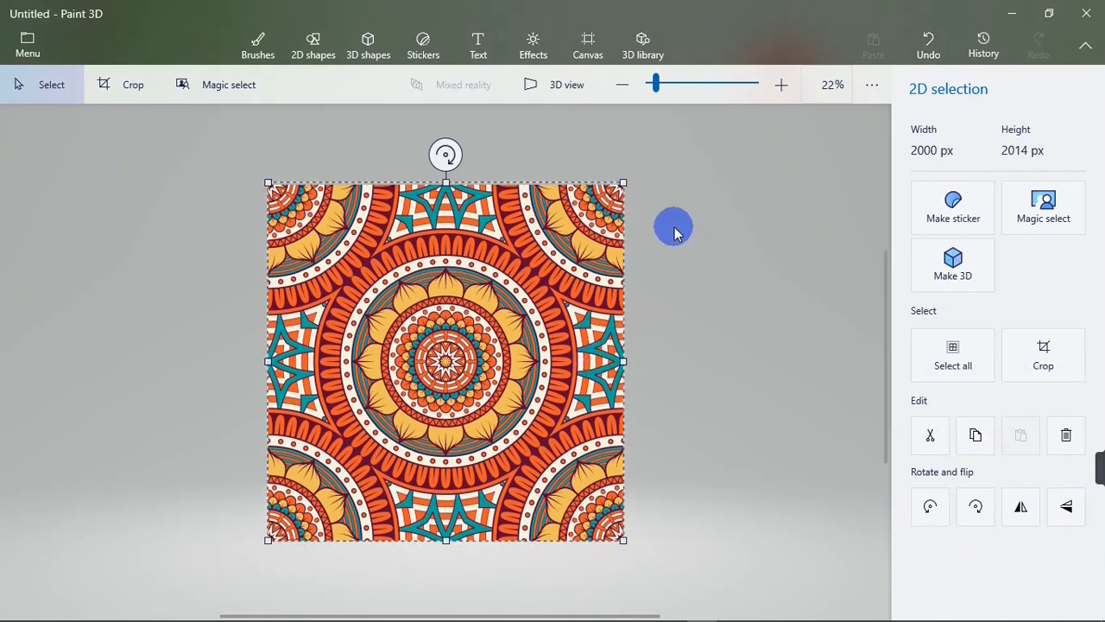
Try a freehand brush stroke across the upper part of the mandala image and undo it.
key("b")
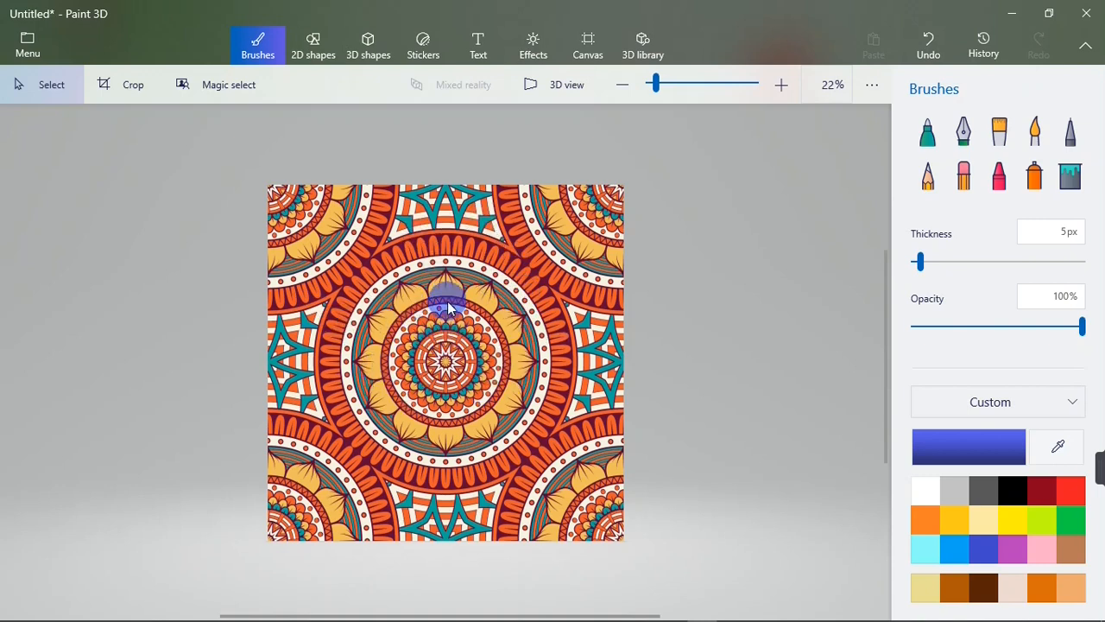
left_click_drag(383, 274, 578, 306)
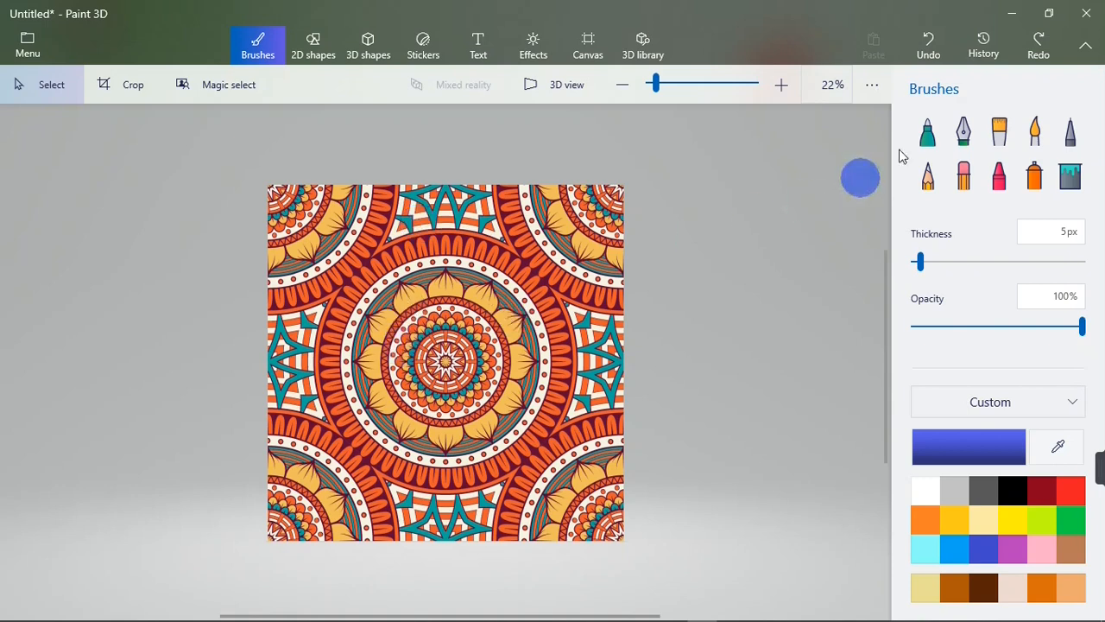
left_click(931, 49)
left_click(935, 44)
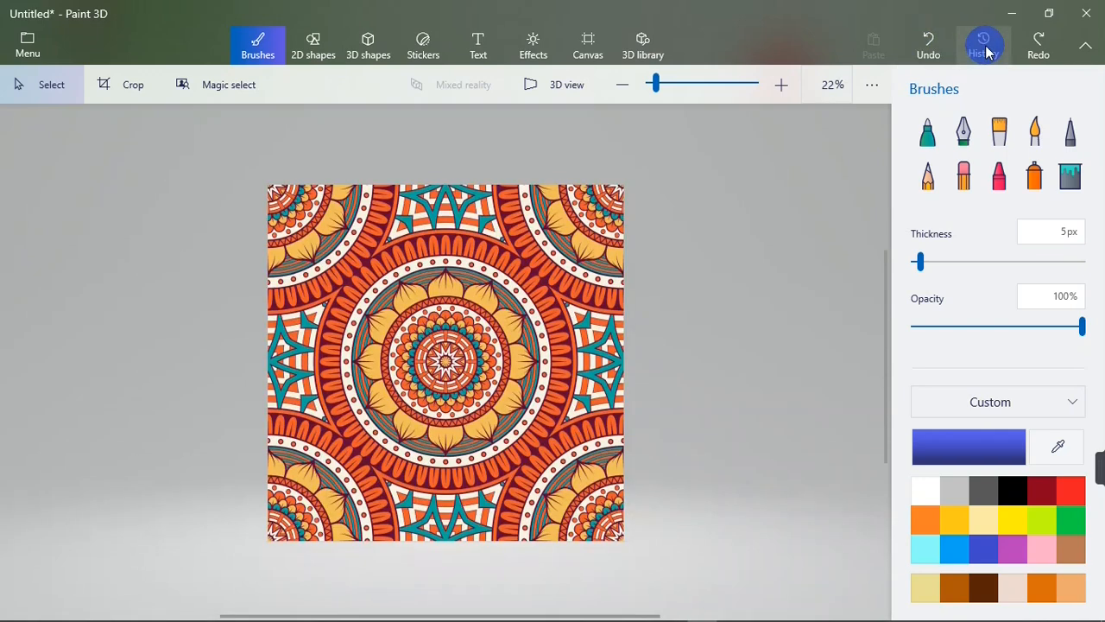
Undo the image insertion back to the blank canvas, redo it, and look through the edit history.
key("ctrl+z")
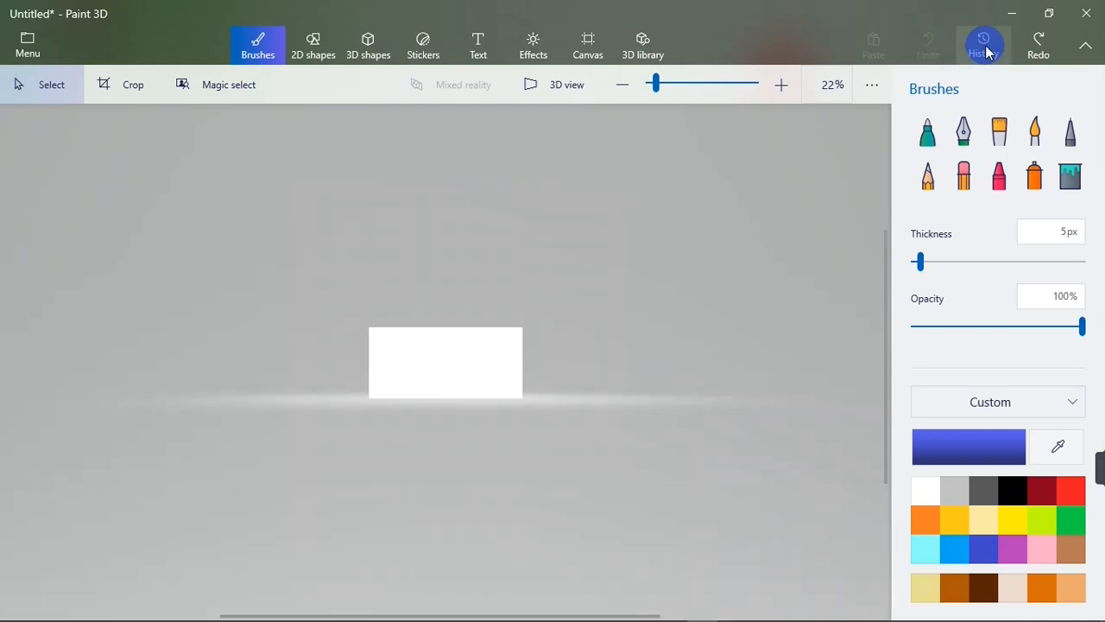
key("ctrl+y")
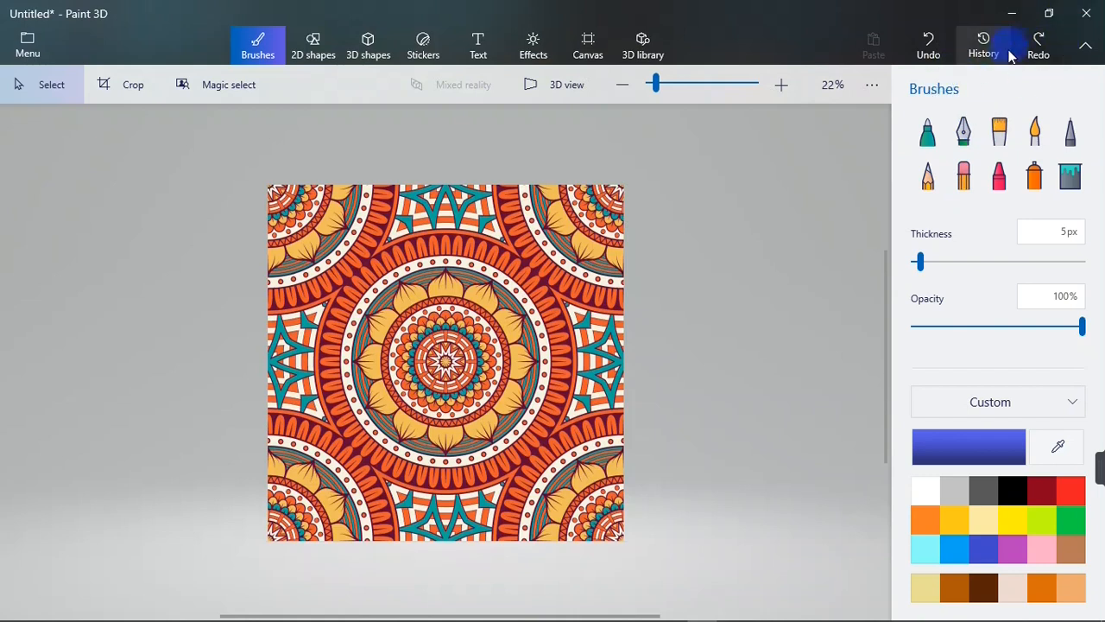
left_click(993, 53)
mouse_move(956, 119)
left_mouse_down()
mouse_move(792, 116)
mouse_move(1011, 103)
mouse_move(1102, 112)
mouse_move(958, 126)
left_mouse_up()
left_click(489, 339)
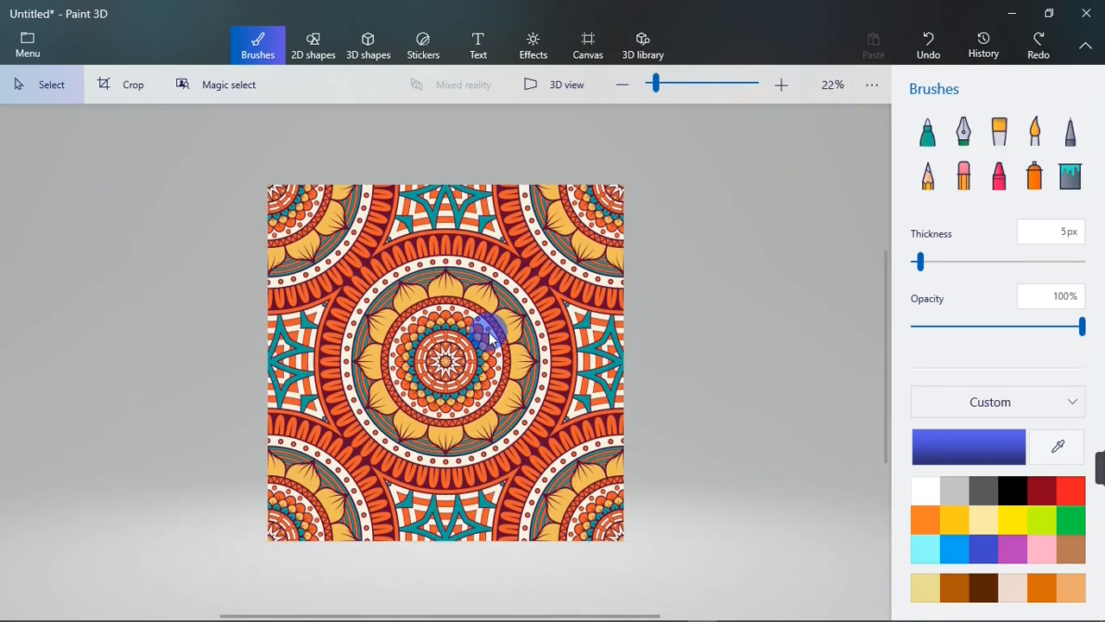
Crop the mandala image to a 16:9 frame of 2000 × 1125 px.
left_click(123, 90)
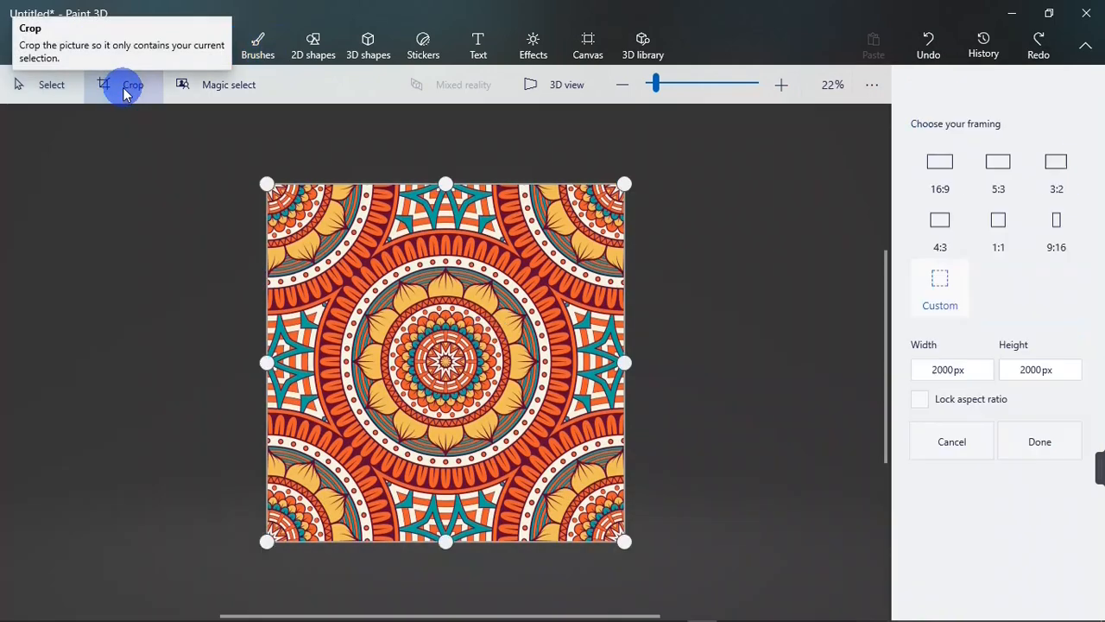
left_click_drag(269, 182, 269, 284)
left_click_drag(619, 536, 622, 437)
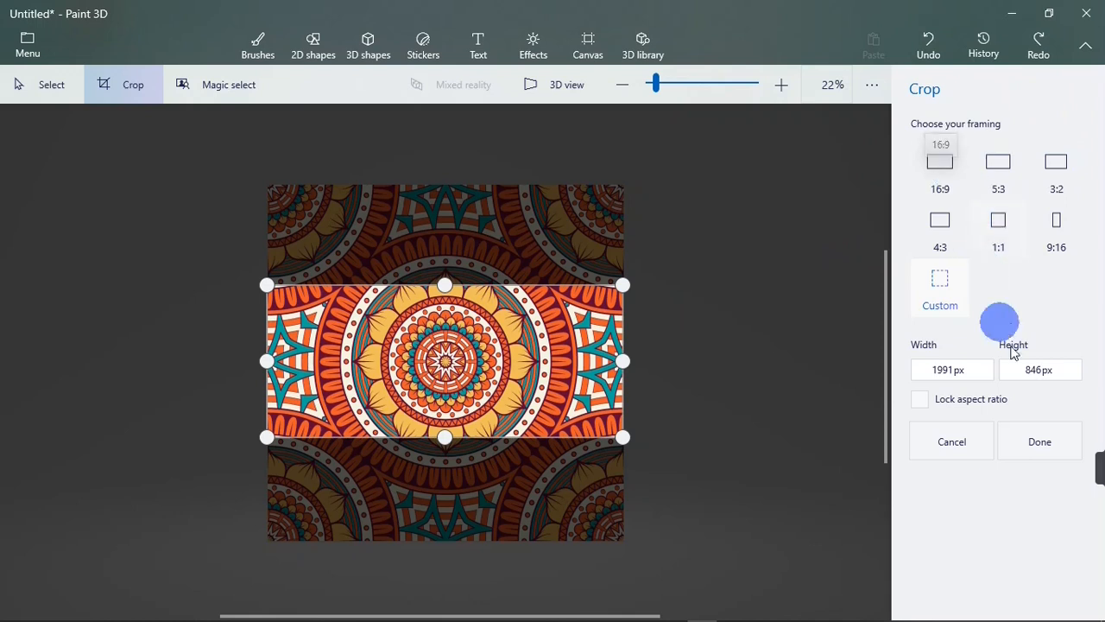
left_click(944, 177)
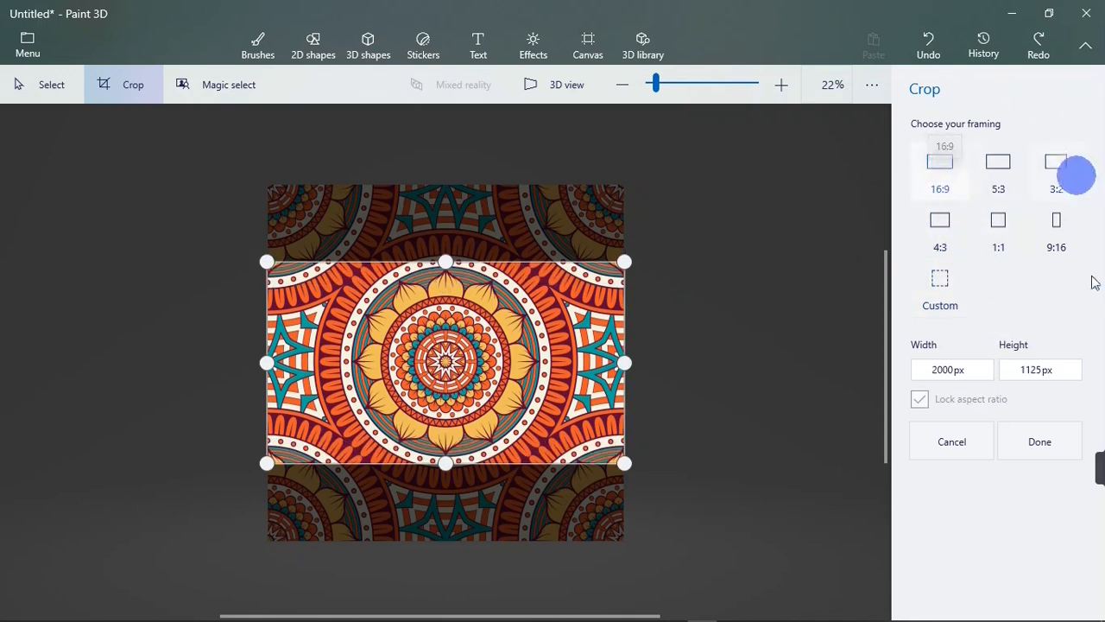
left_click(1041, 441)
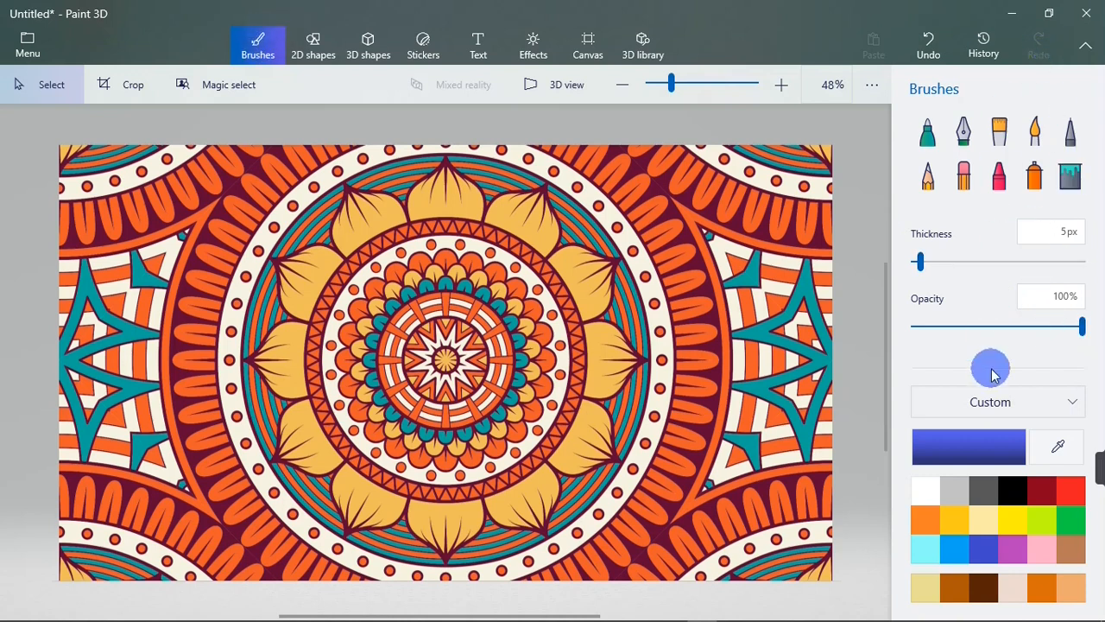
Choose the Marker brush and set its thickness to 35 px and its opacity to 70%.
left_click(961, 146)
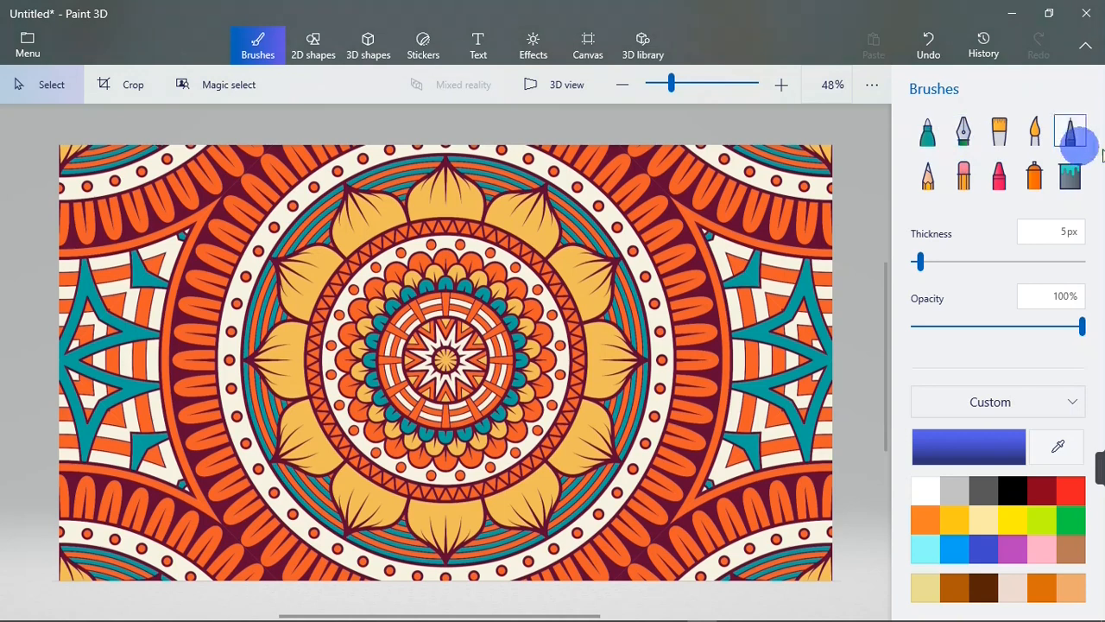
left_click(1002, 149)
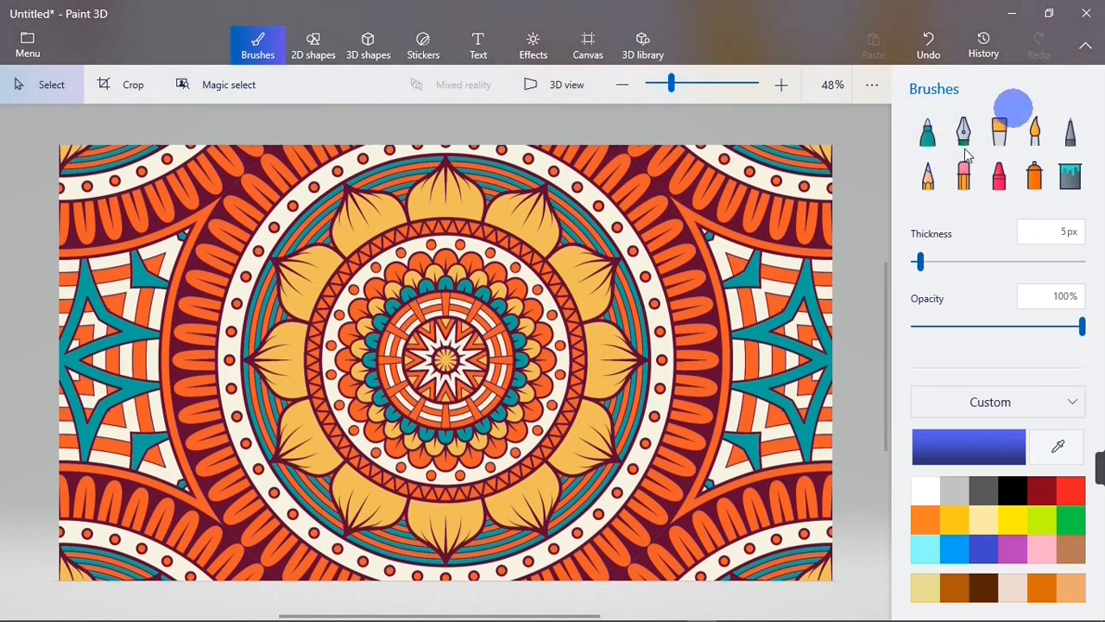
left_click(929, 137)
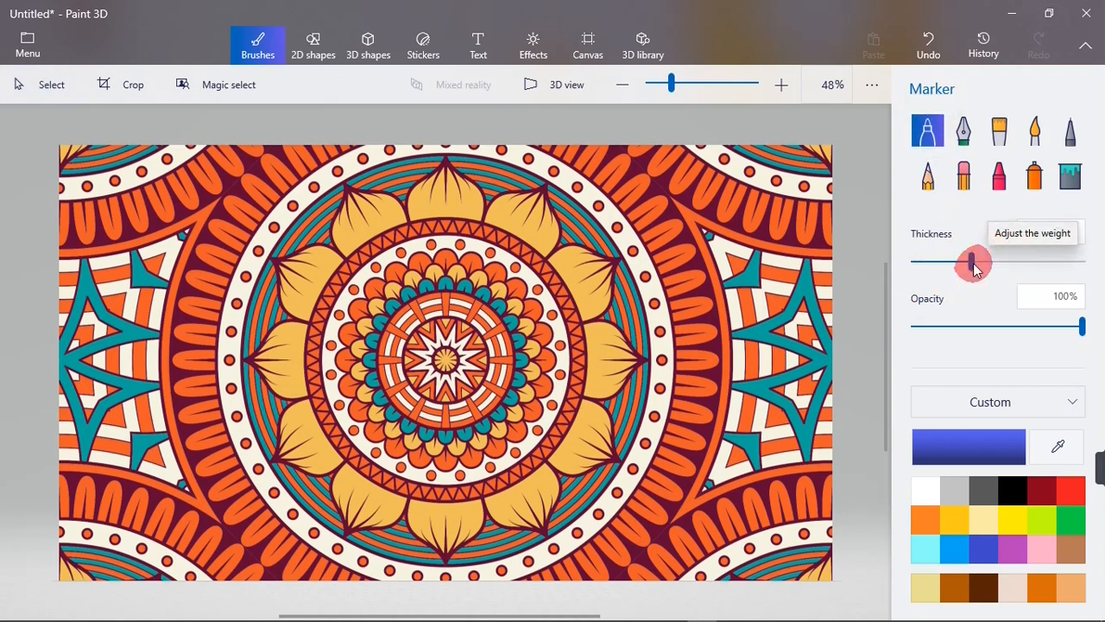
left_click_drag(1084, 328, 1033, 329)
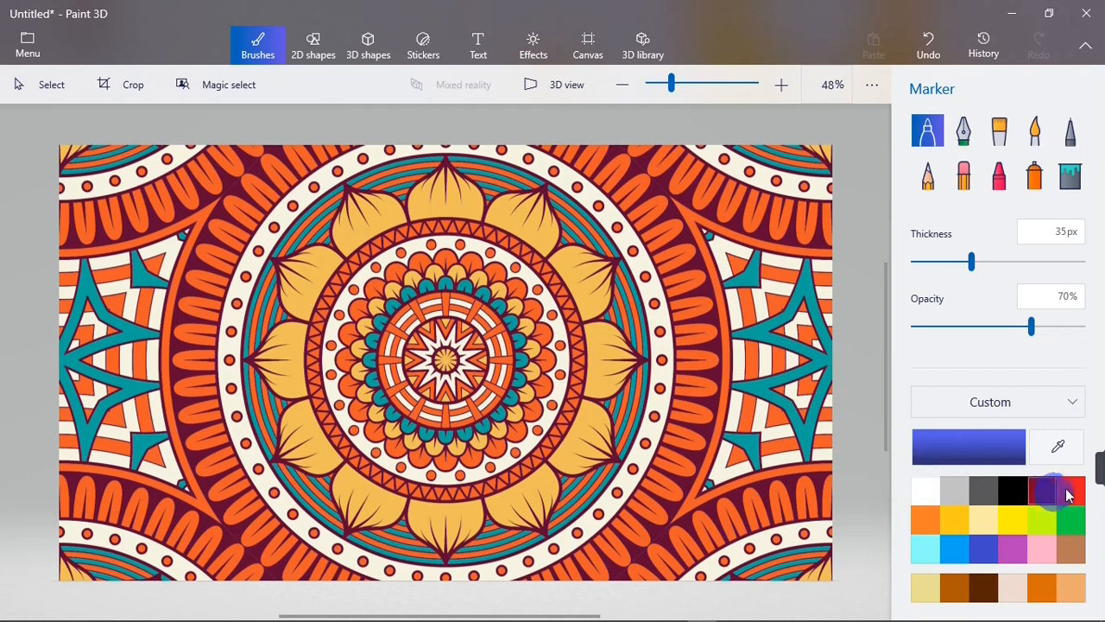
Sample teal from the mandala as the marker colour, and try a stroke across the image before undoing it.
left_click(1060, 455)
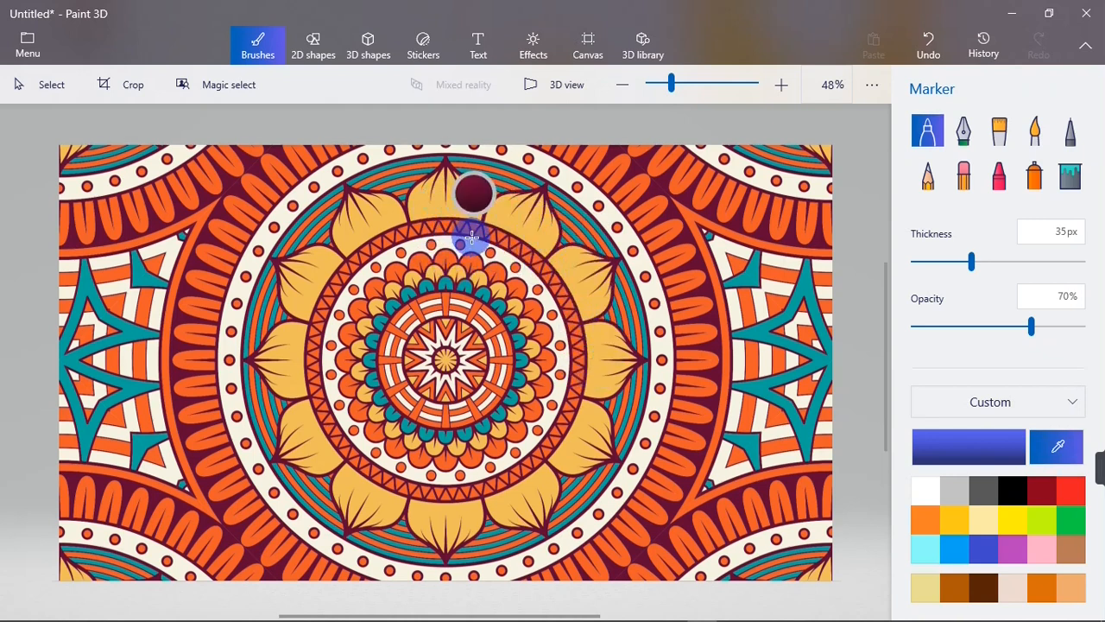
left_click(392, 308)
mouse_move(447, 247)
left_mouse_down()
mouse_move(523, 234)
mouse_move(448, 322)
mouse_move(457, 345)
mouse_move(803, 227)
mouse_move(661, 407)
mouse_move(701, 480)
left_mouse_up()
key("ctrl+z")
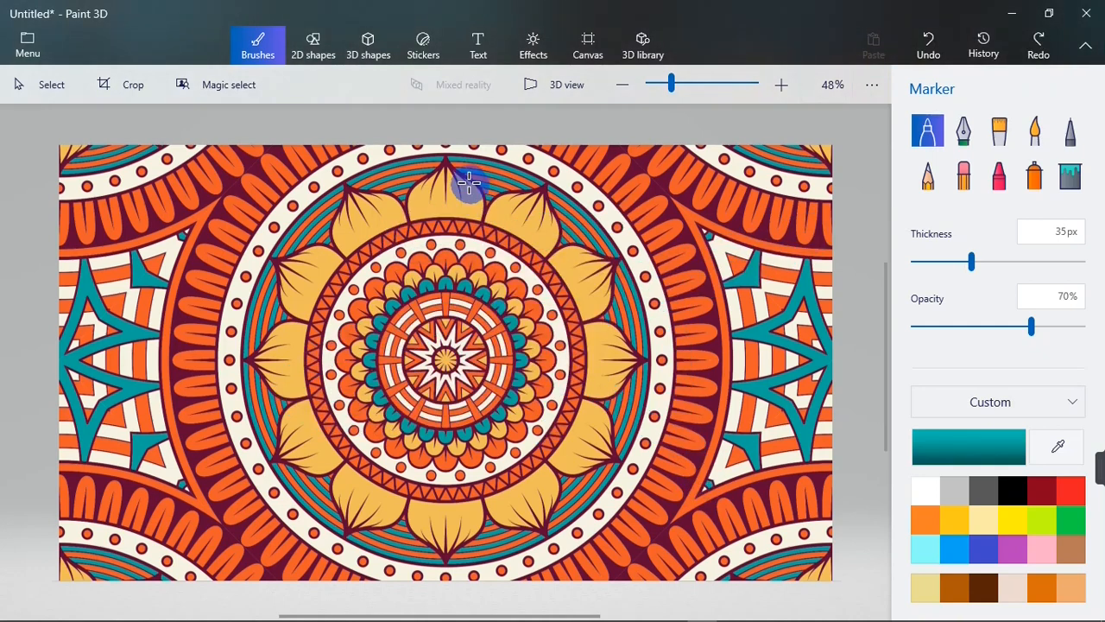
Draw a straight 2D line across the upper part of the mandala, running almost horizontally between its outer orange rings.
left_click(318, 50)
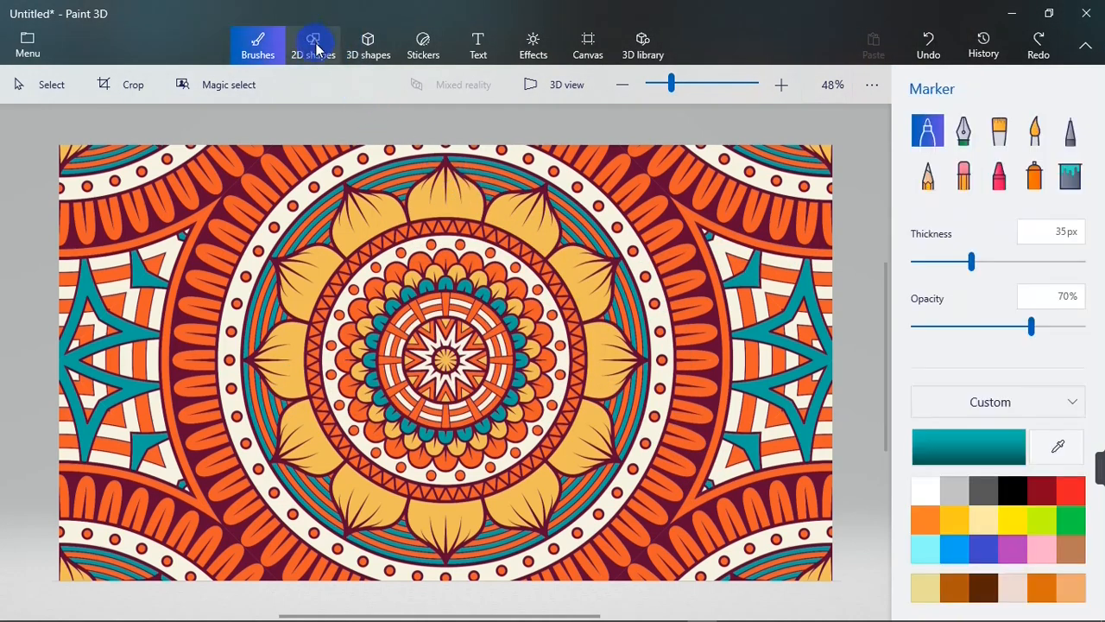
left_click(319, 49)
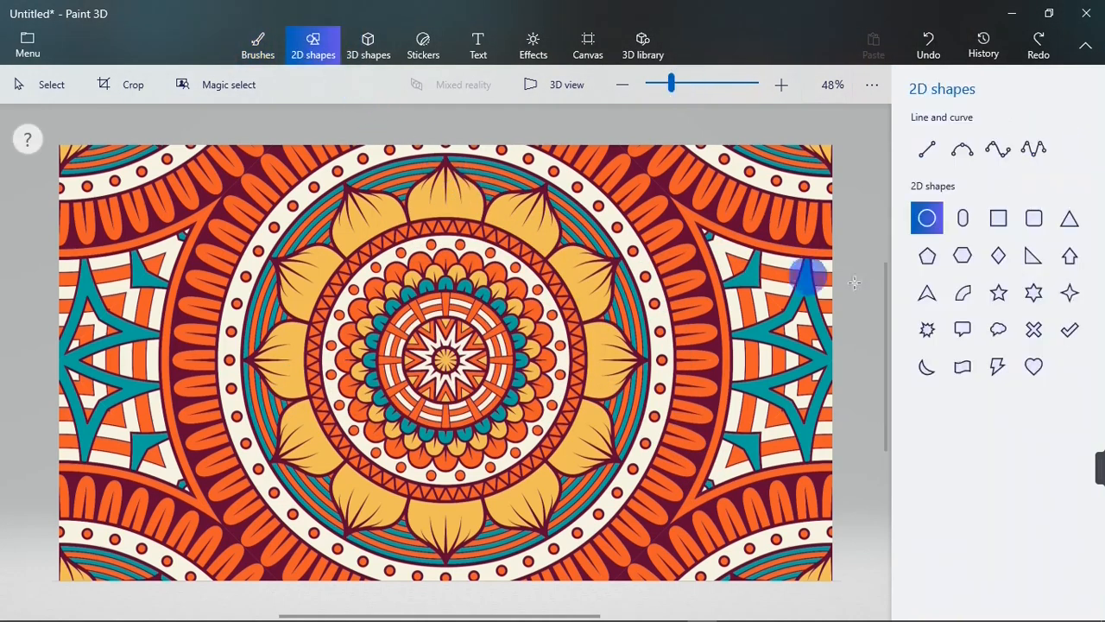
left_click(933, 147)
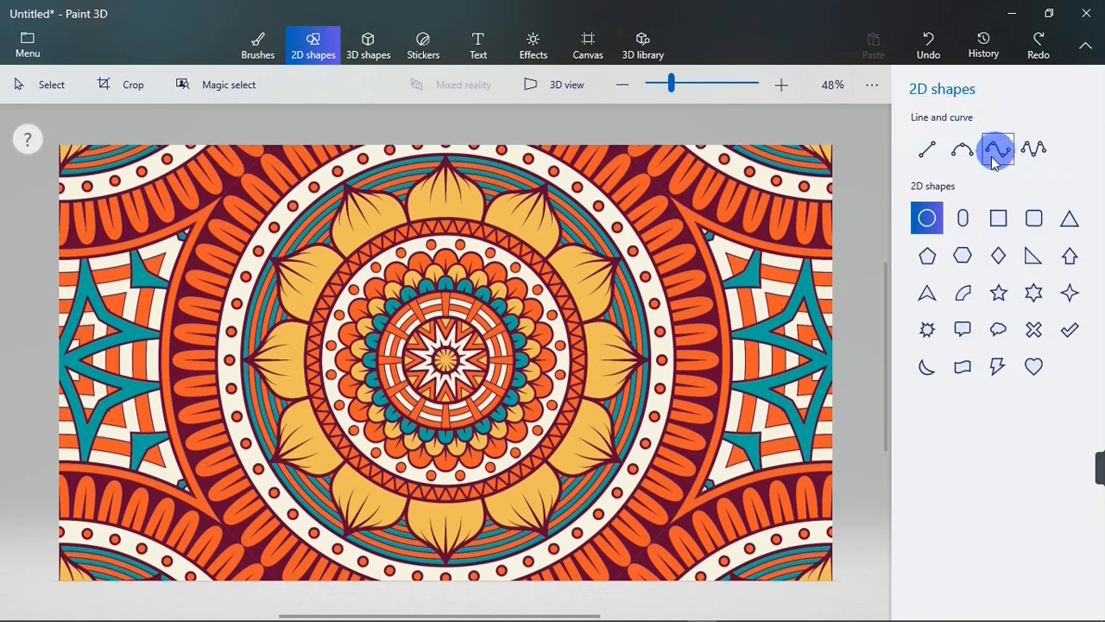
left_click(930, 152)
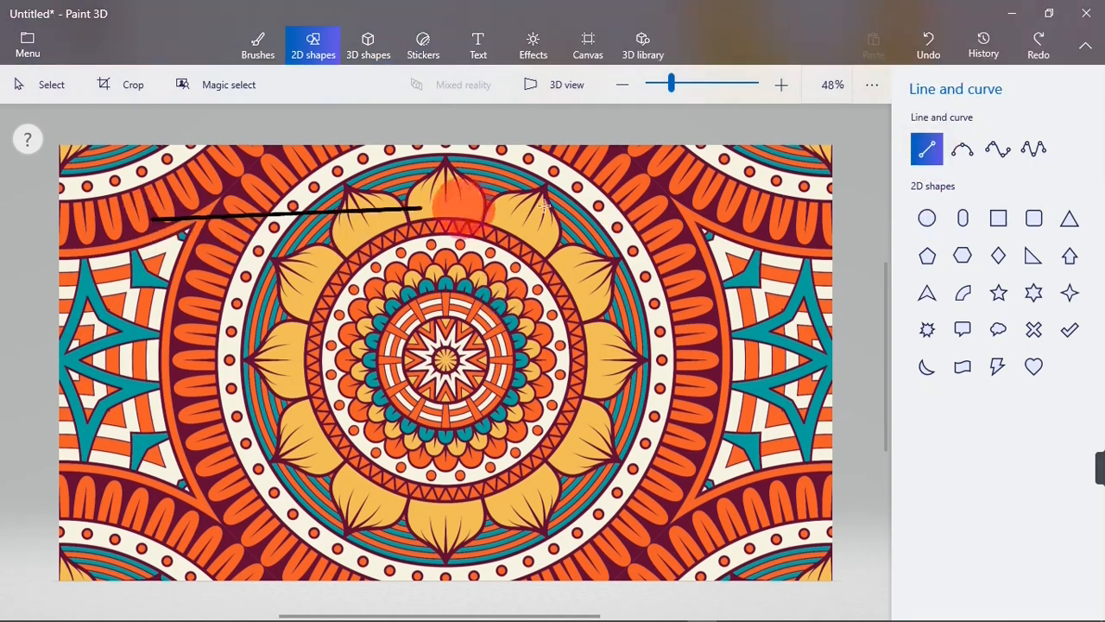
left_click_drag(732, 201, 754, 223)
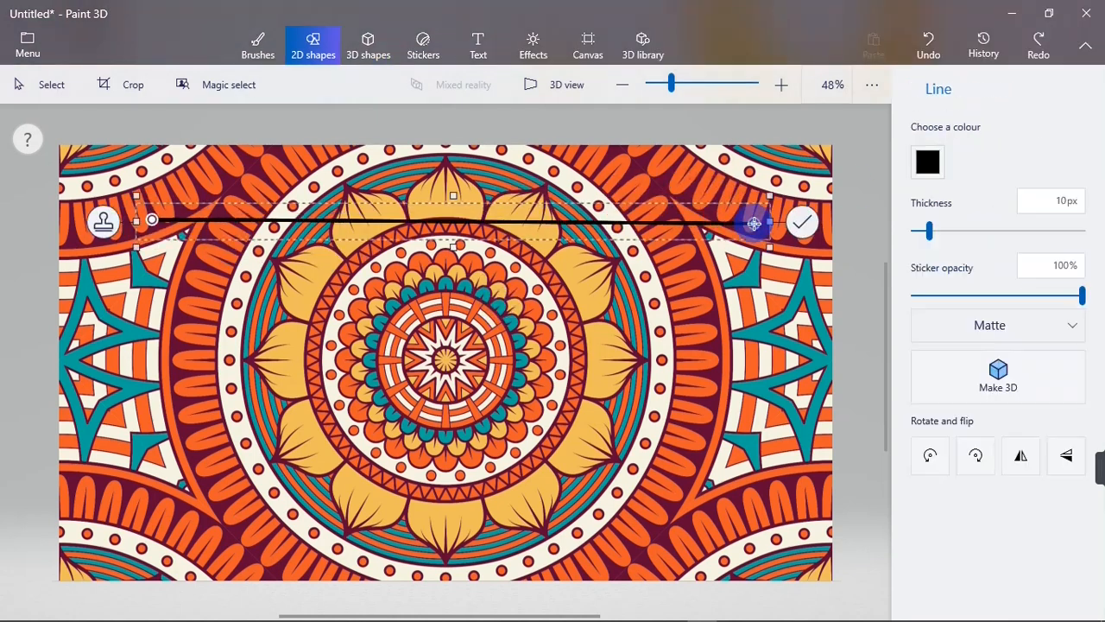
Format the line in red with a thickness of 39 px and a sticker opacity of 90%.
left_click(929, 164)
left_click(997, 226)
left_click_drag(938, 229, 987, 240)
mouse_move(1081, 295)
left_mouse_down()
mouse_move(1076, 287)
mouse_move(1036, 301)
mouse_move(918, 308)
mouse_move(1064, 296)
left_mouse_up()
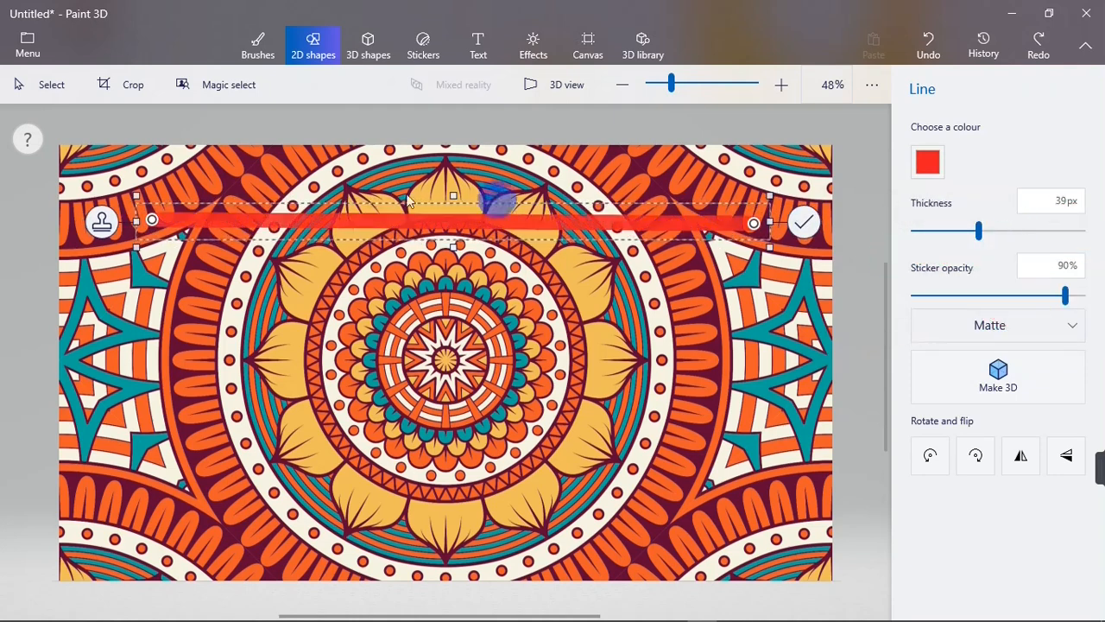
Stamp a copy of the red line in place, and set the movable line parallel below it, just above the mandala's centre.
left_click(108, 231)
left_click_drag(400, 235, 381, 299)
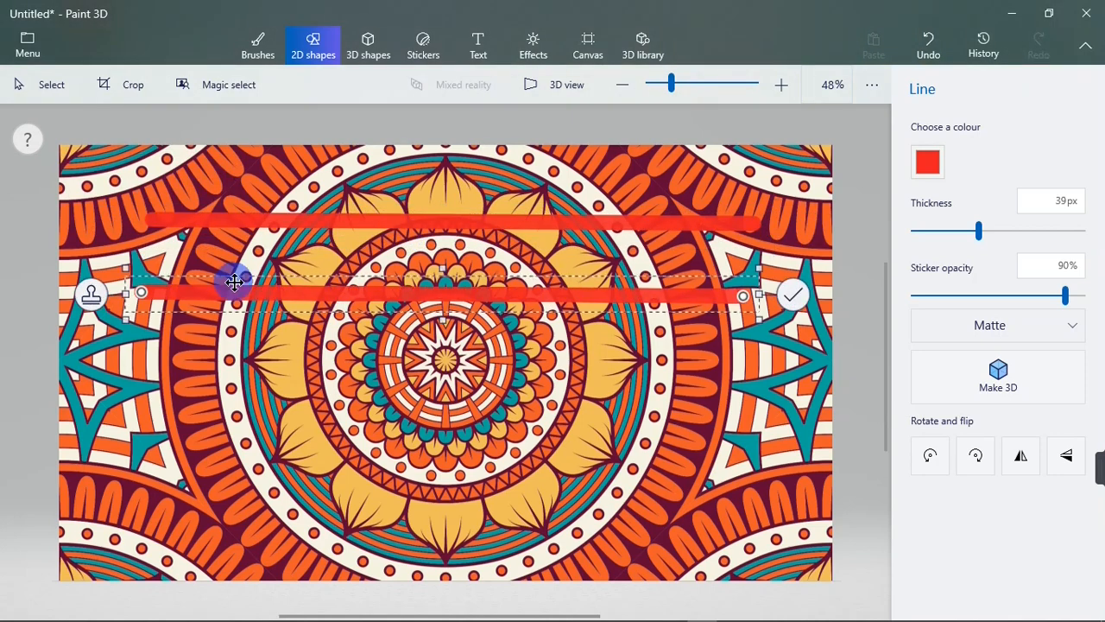
left_click(794, 295)
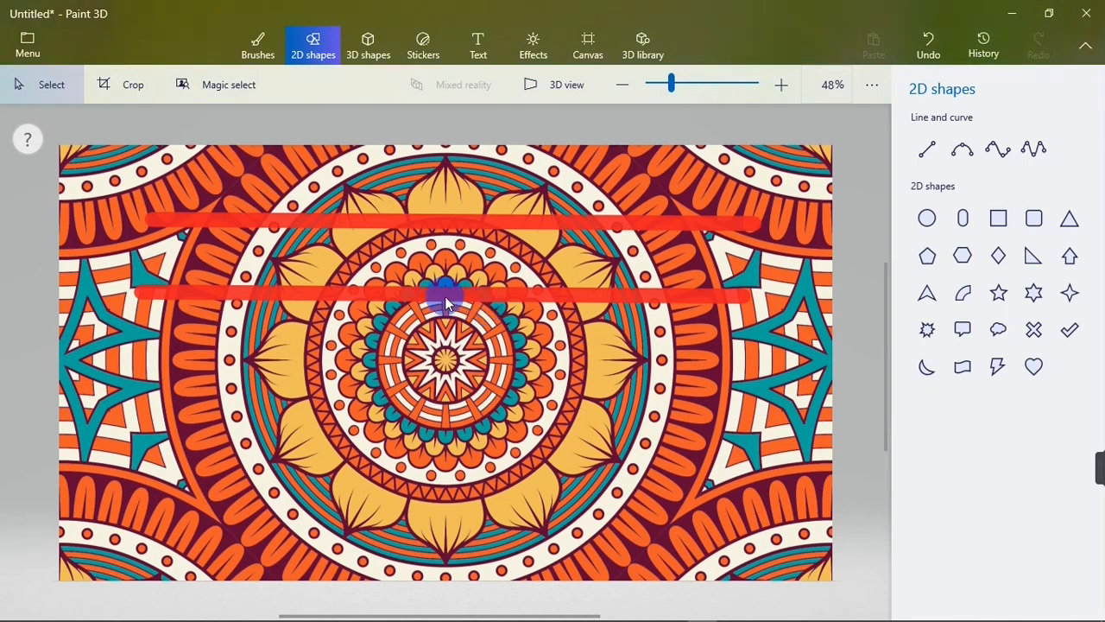
Draw an unfilled red circle around the mandala's centre, and convert it to a 3D object.
left_click(927, 228)
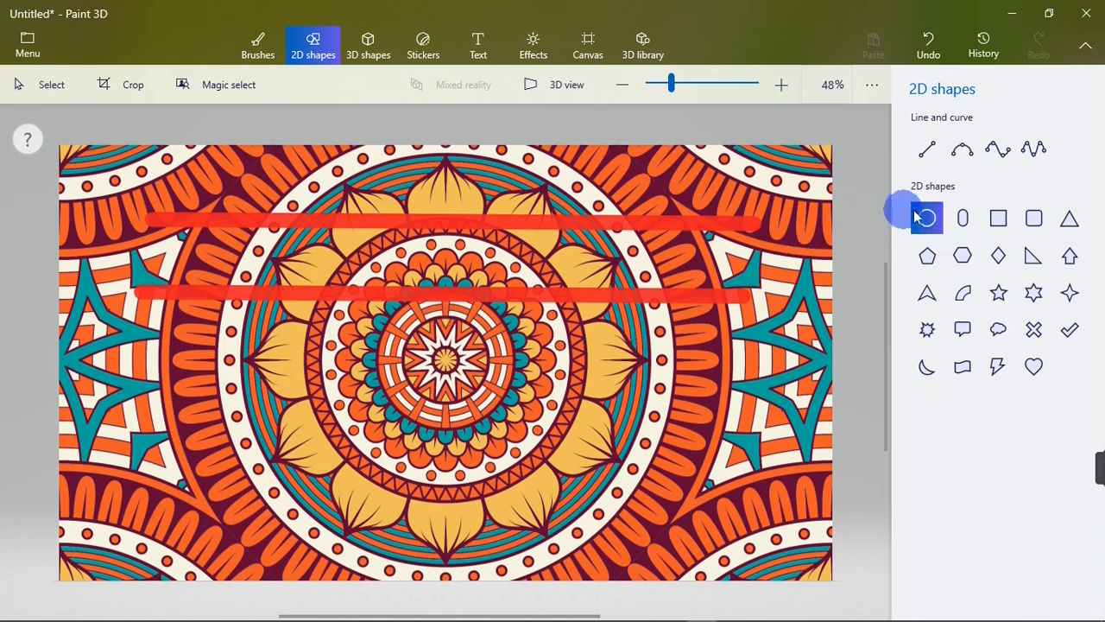
left_click_drag(278, 225, 566, 490)
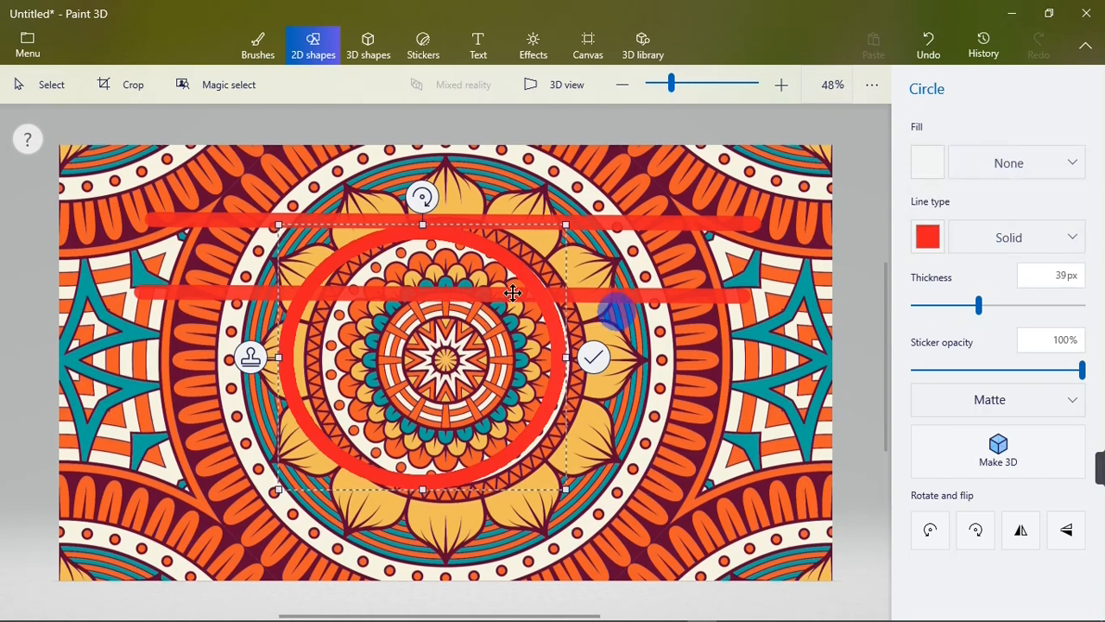
left_click(952, 466)
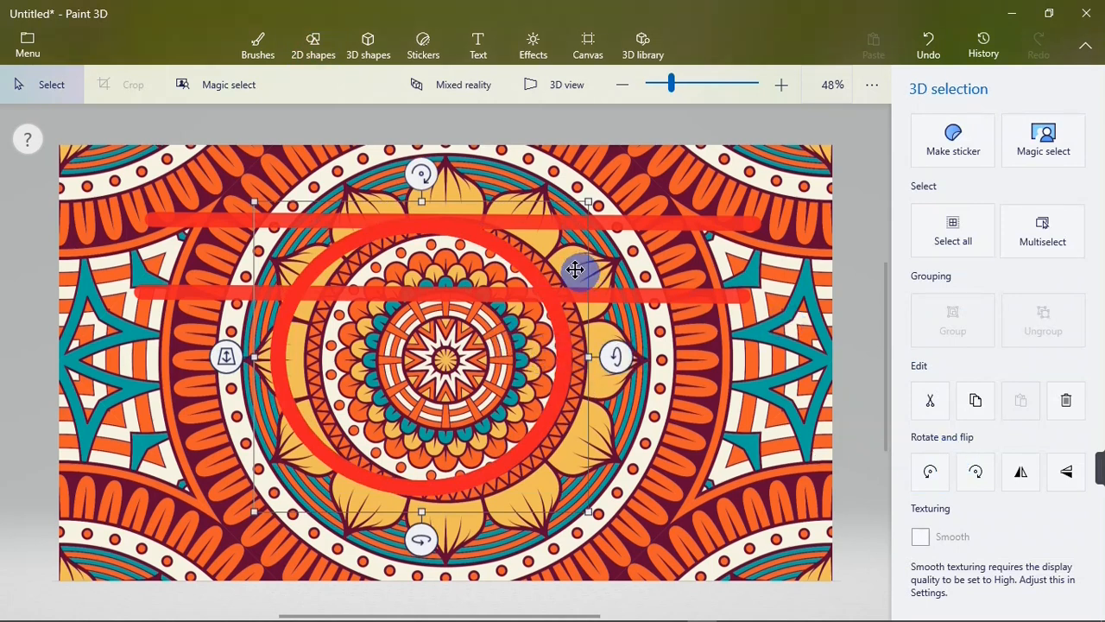
left_click(421, 171)
mouse_move(421, 171)
left_mouse_down()
mouse_move(575, 281)
mouse_move(523, 380)
mouse_move(475, 131)
mouse_move(436, 143)
mouse_move(419, 170)
left_mouse_up()
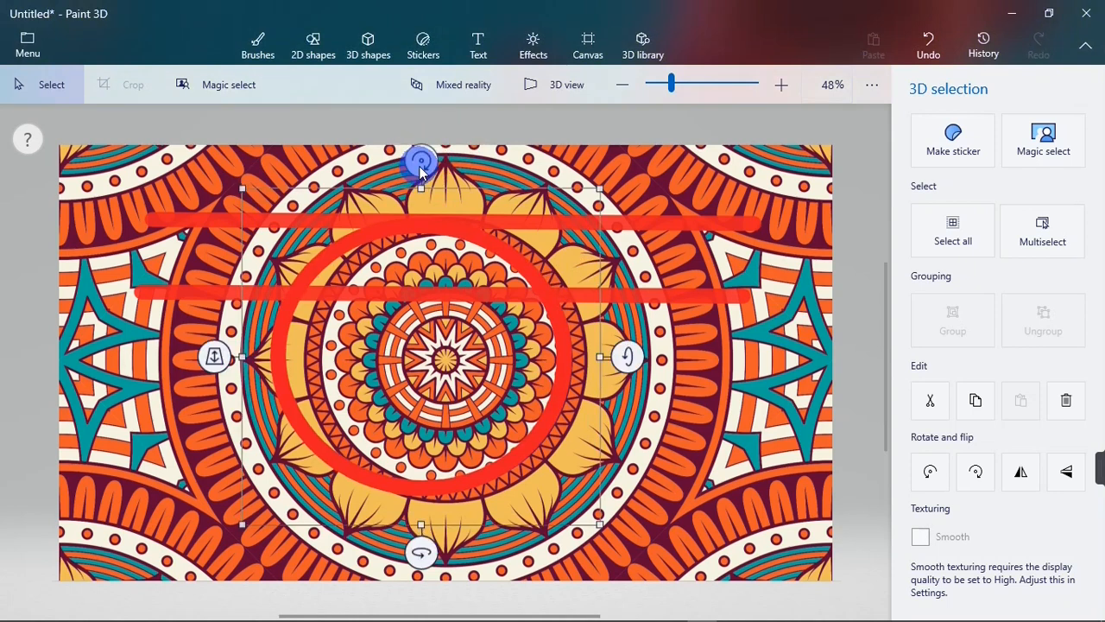
Select the 3D red circle again and turn it into a sticker on the canvas.
left_click(787, 188)
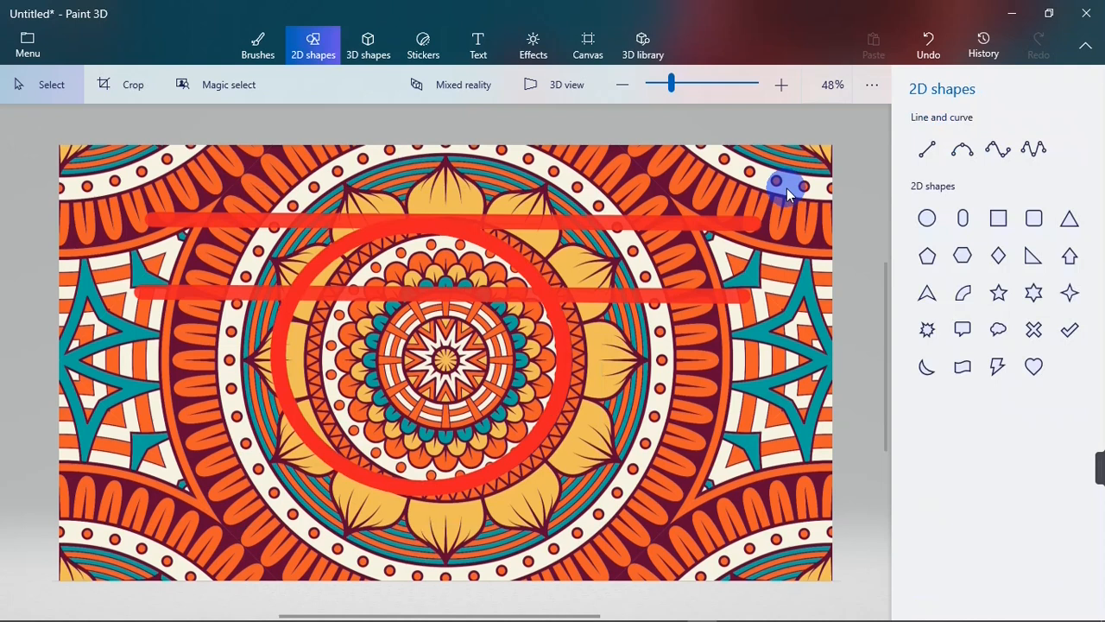
left_click(512, 254)
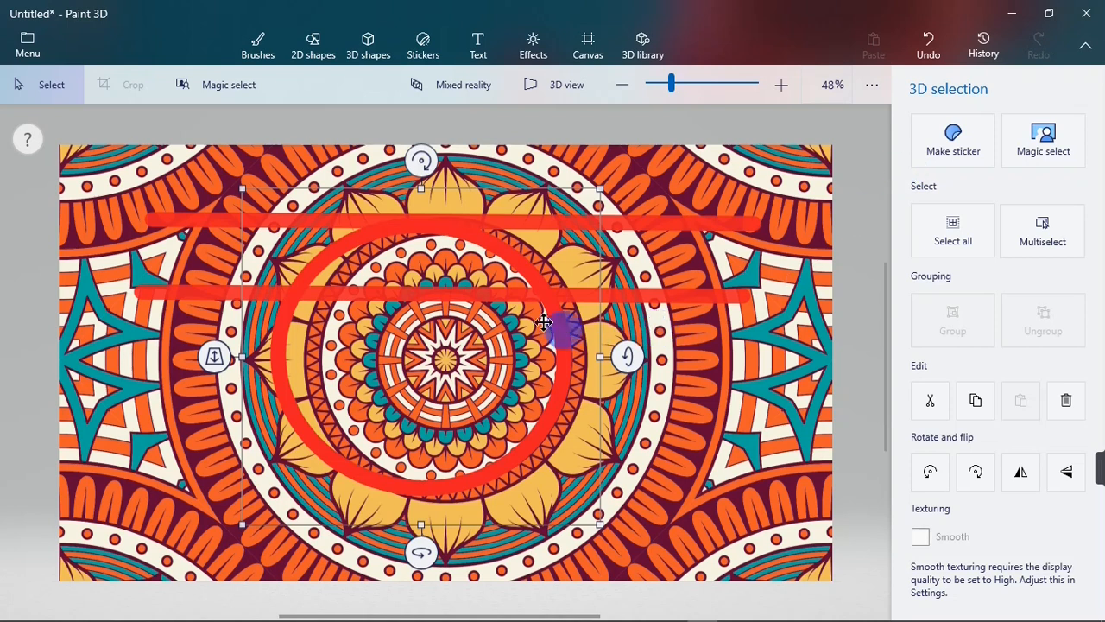
left_click(954, 158)
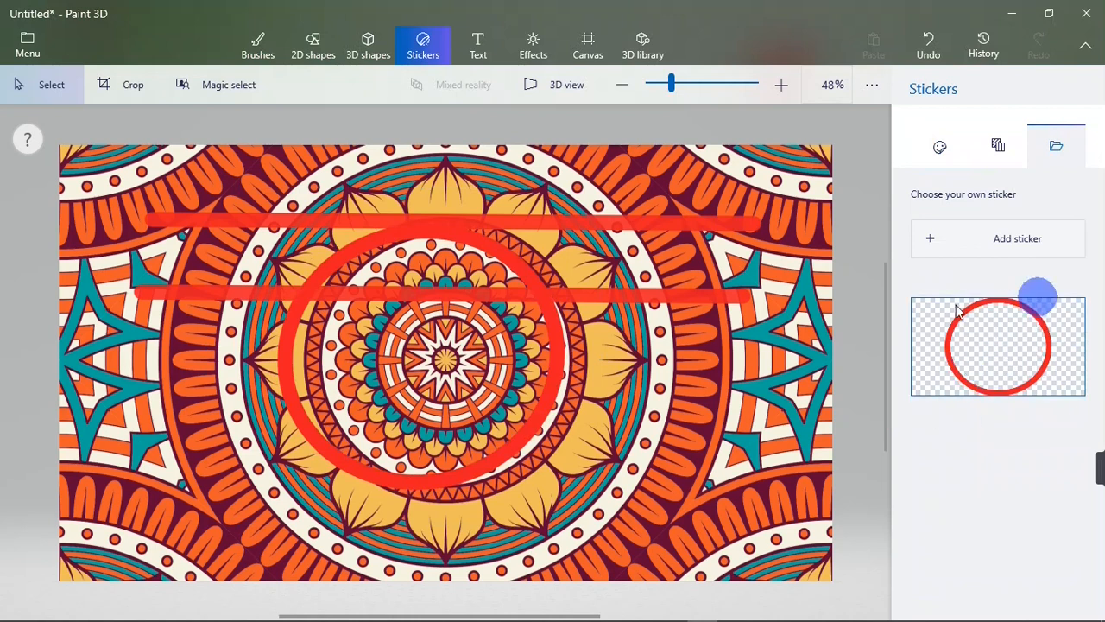
left_click(1008, 328)
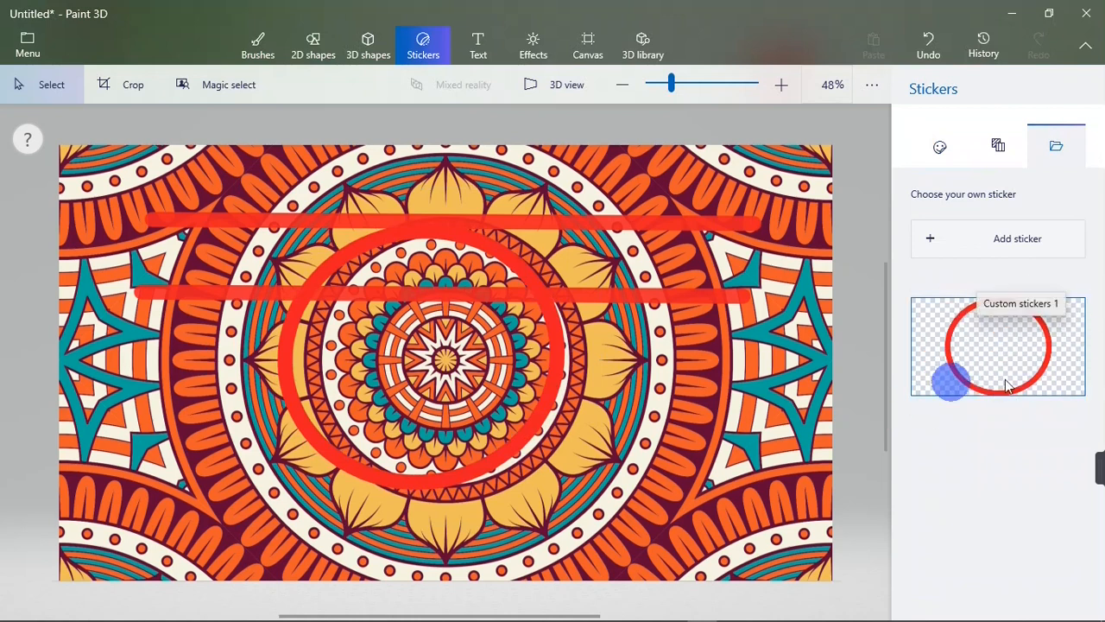
left_click(855, 345)
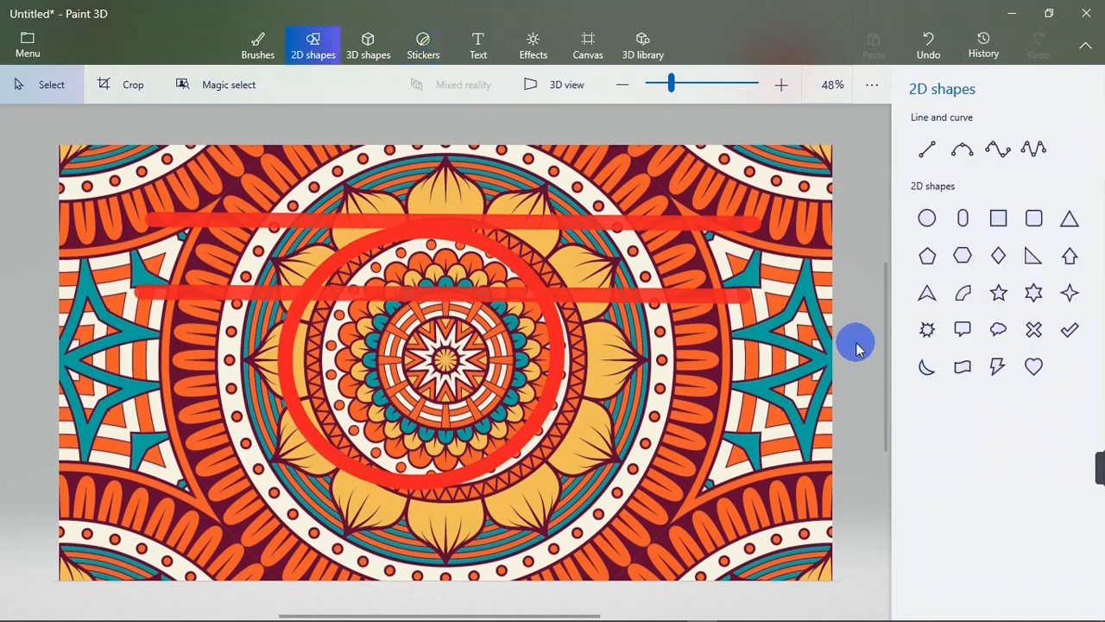
Choose the Tube brush from the 3D doodle tools, with the flat-ended round tube shape.
left_click(353, 53)
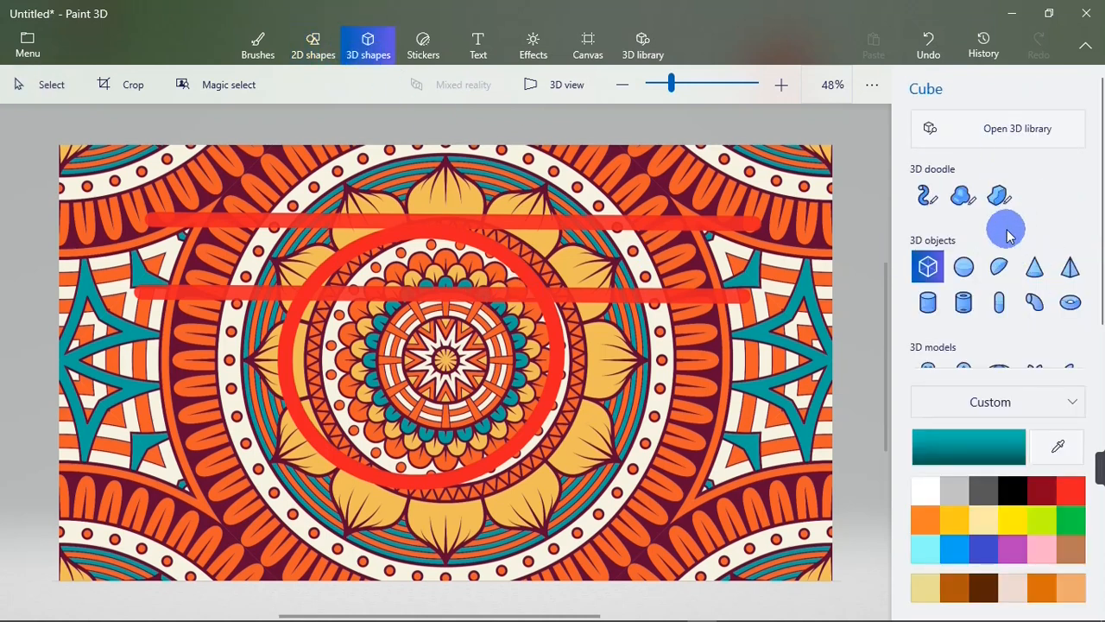
left_click_drag(1096, 191, 1098, 226)
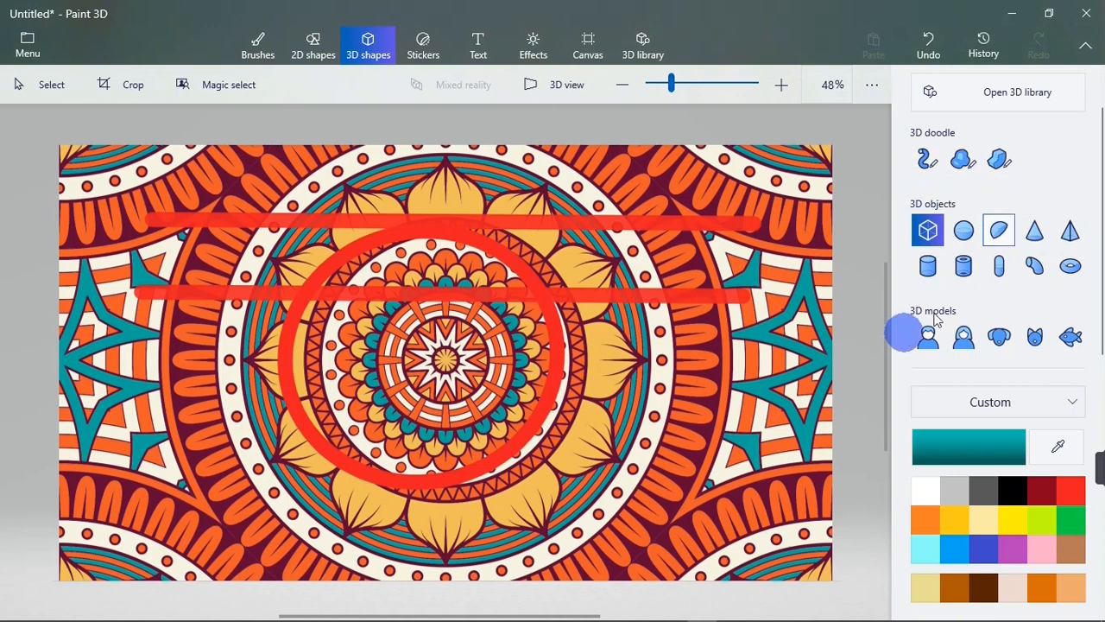
key("Escape")
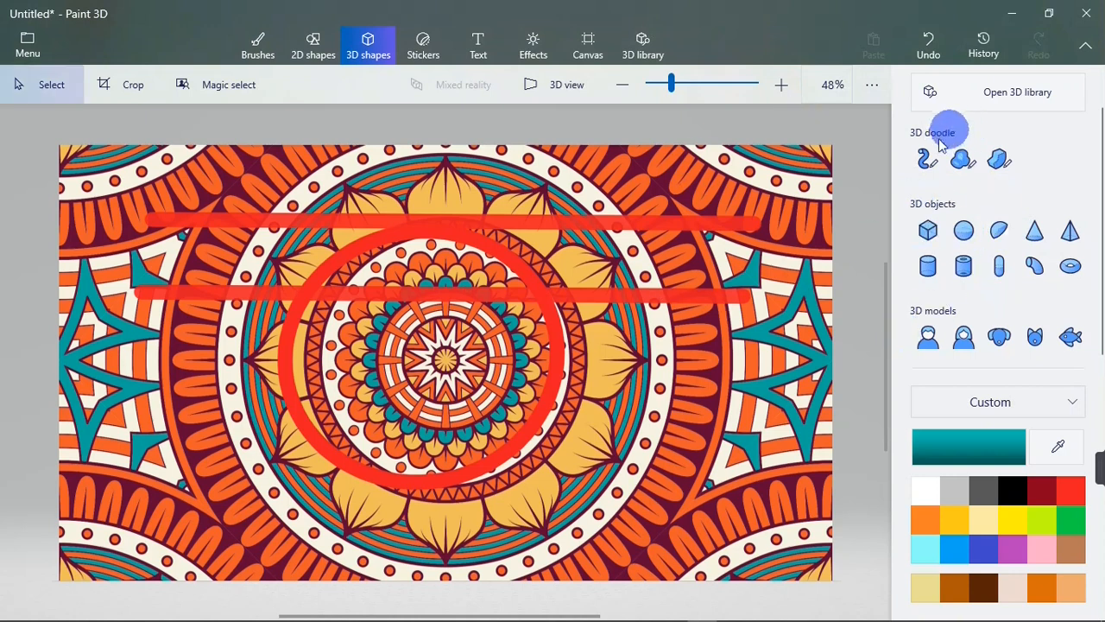
left_click(929, 179)
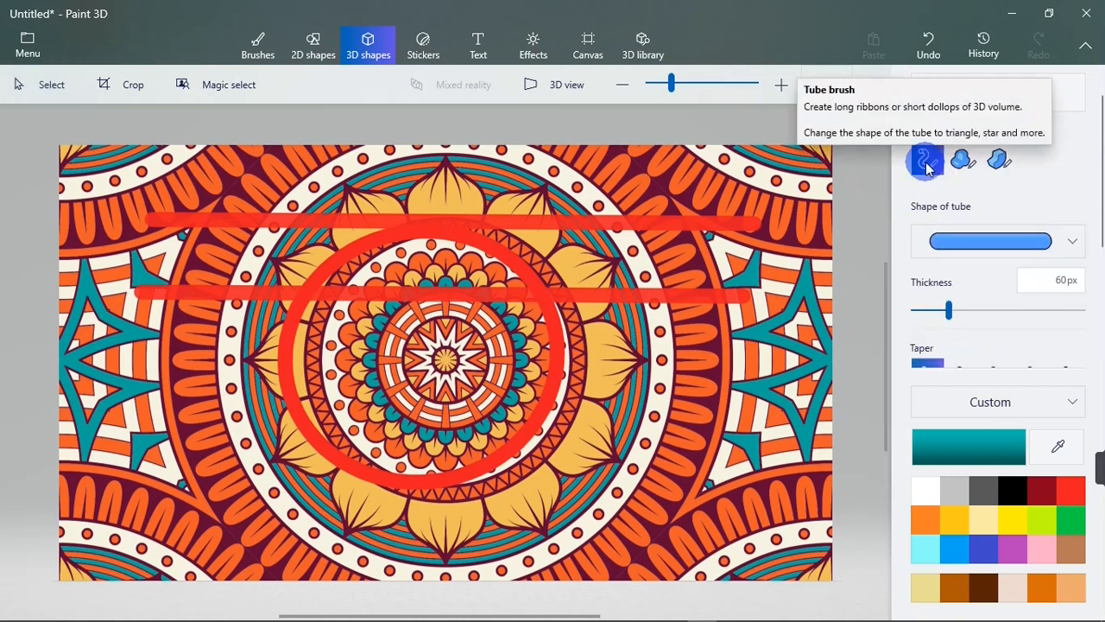
left_click(1077, 245)
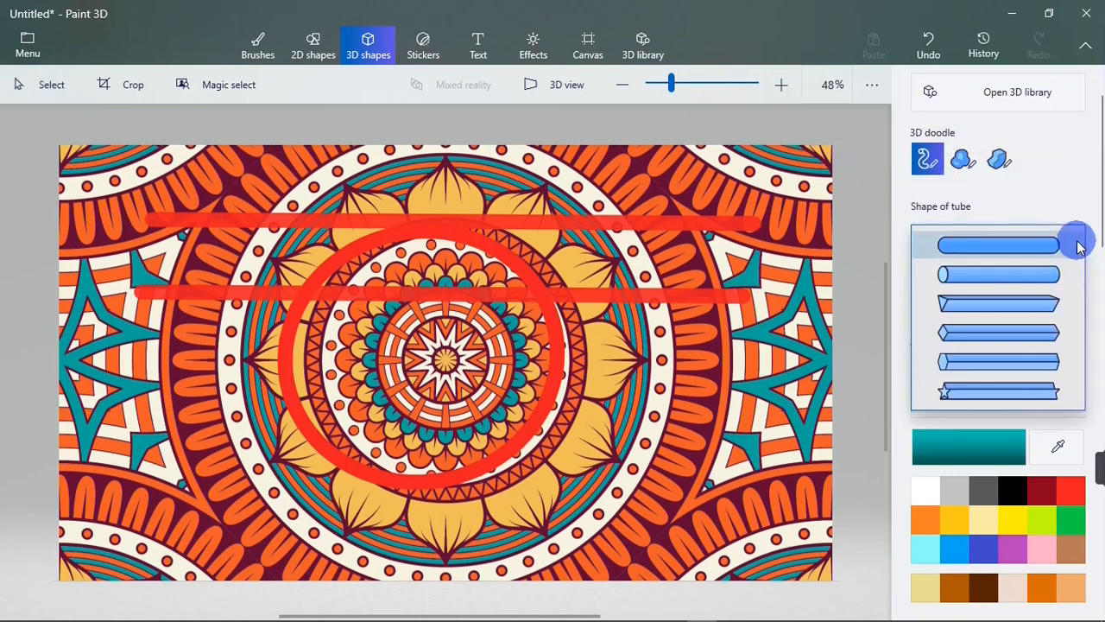
left_click(1001, 275)
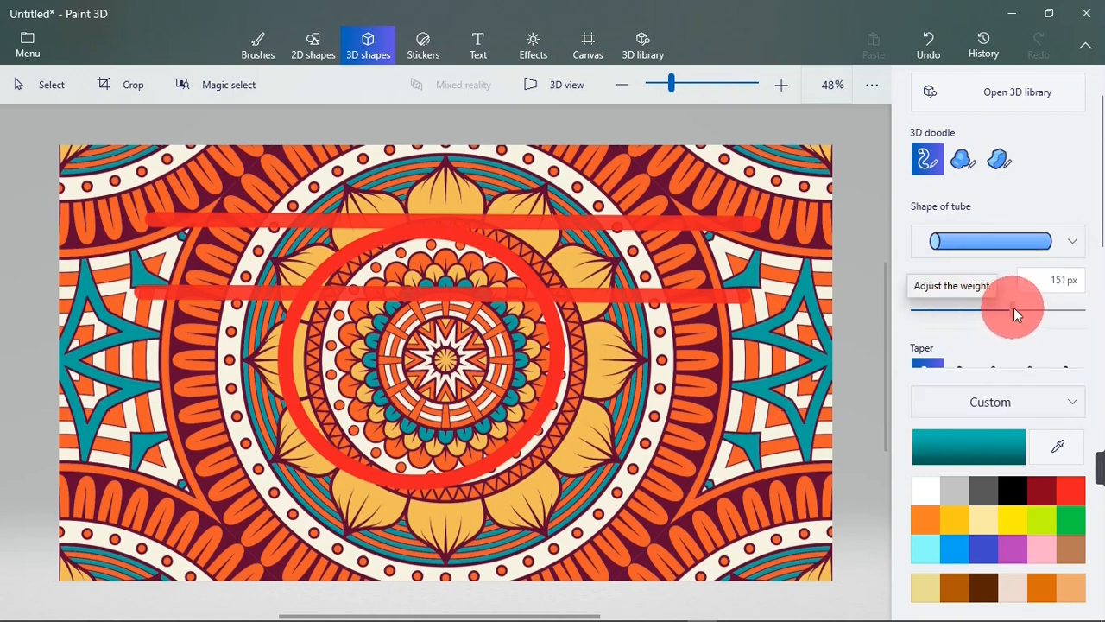
Set the tube to 152 px thickness with a big-to-small taper, and draw a teal tube spiralling in to the mandala's centre.
left_click_drag(1013, 308, 1014, 308)
left_click_drag(1099, 156, 1103, 229)
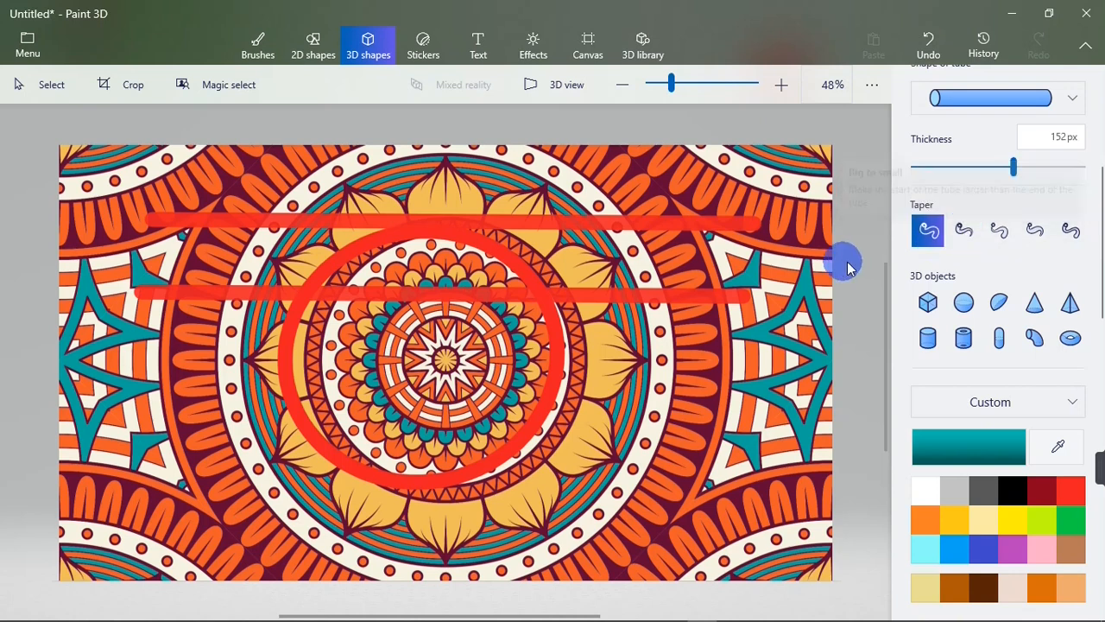
left_click(960, 232)
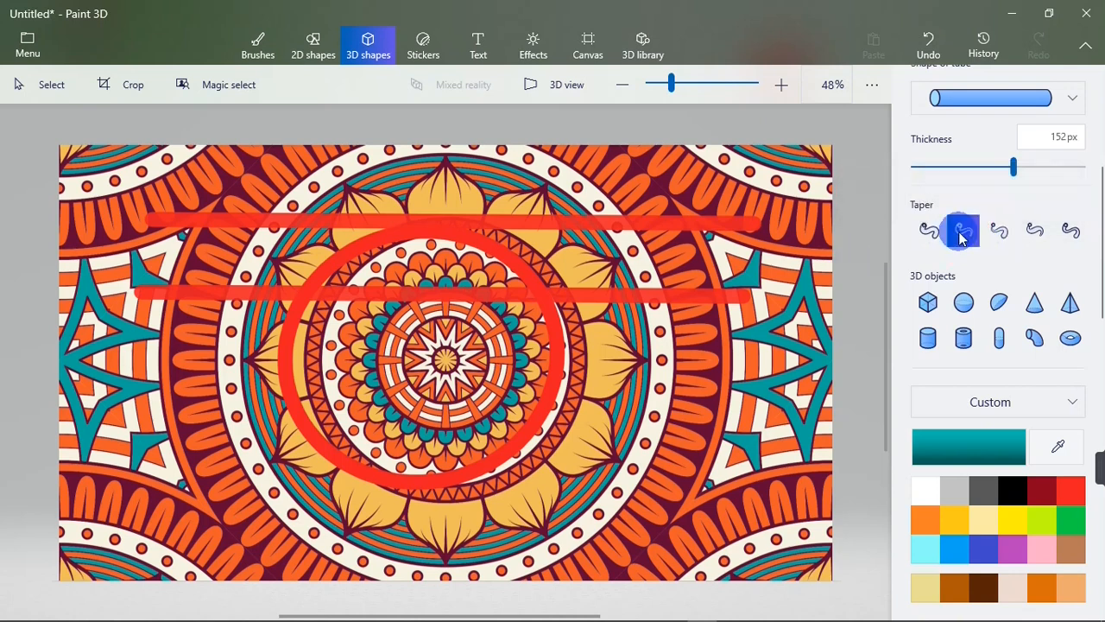
mouse_move(138, 549)
left_mouse_down()
mouse_move(131, 238)
mouse_move(225, 202)
mouse_move(538, 160)
mouse_move(692, 173)
mouse_move(772, 198)
mouse_move(797, 274)
mouse_move(803, 372)
mouse_move(744, 430)
mouse_move(584, 478)
mouse_move(431, 457)
mouse_move(392, 365)
mouse_move(415, 338)
left_mouse_up()
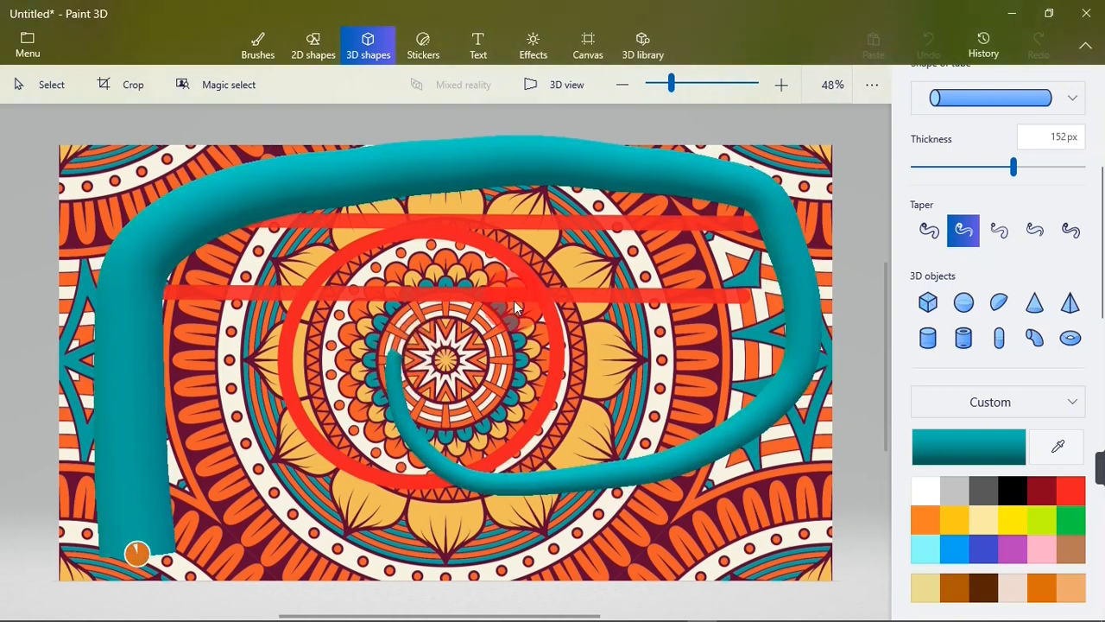
left_click_drag(514, 301, 521, 300)
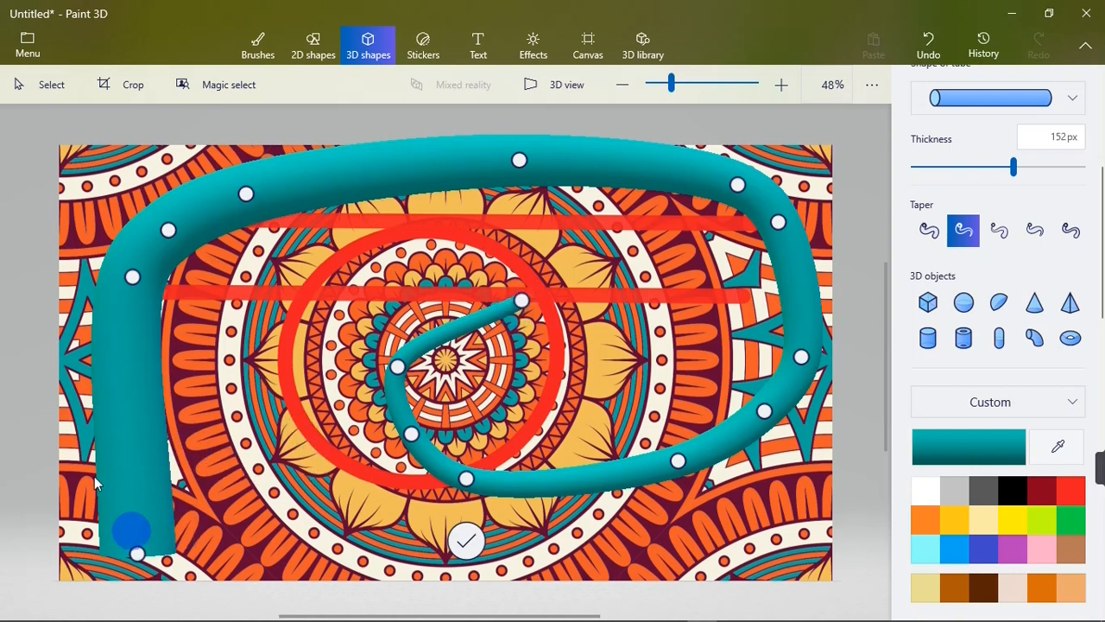
Try bending the teal tube by moving the control points on its thick end and upper curve, and delete it.
left_click_drag(132, 275, 243, 331)
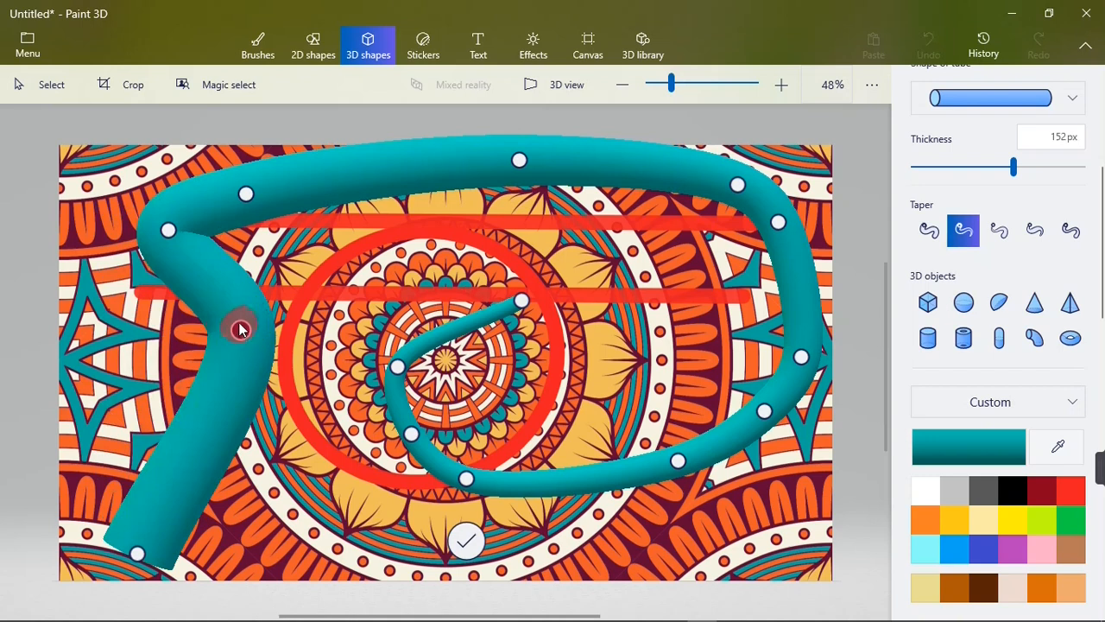
left_click_drag(247, 196, 331, 228)
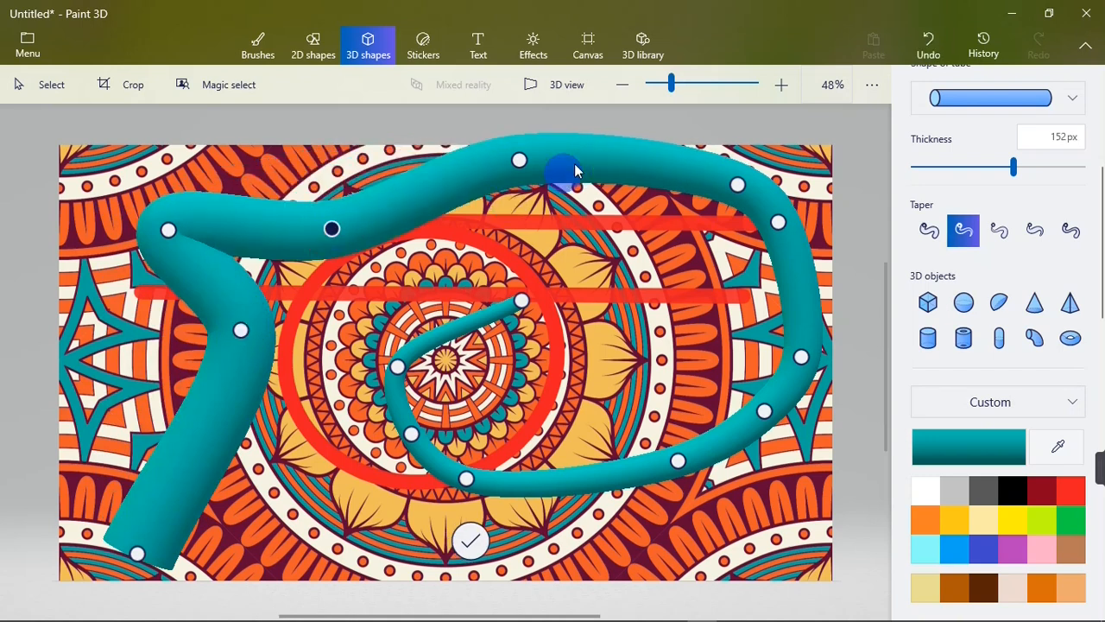
left_click_drag(519, 160, 517, 219)
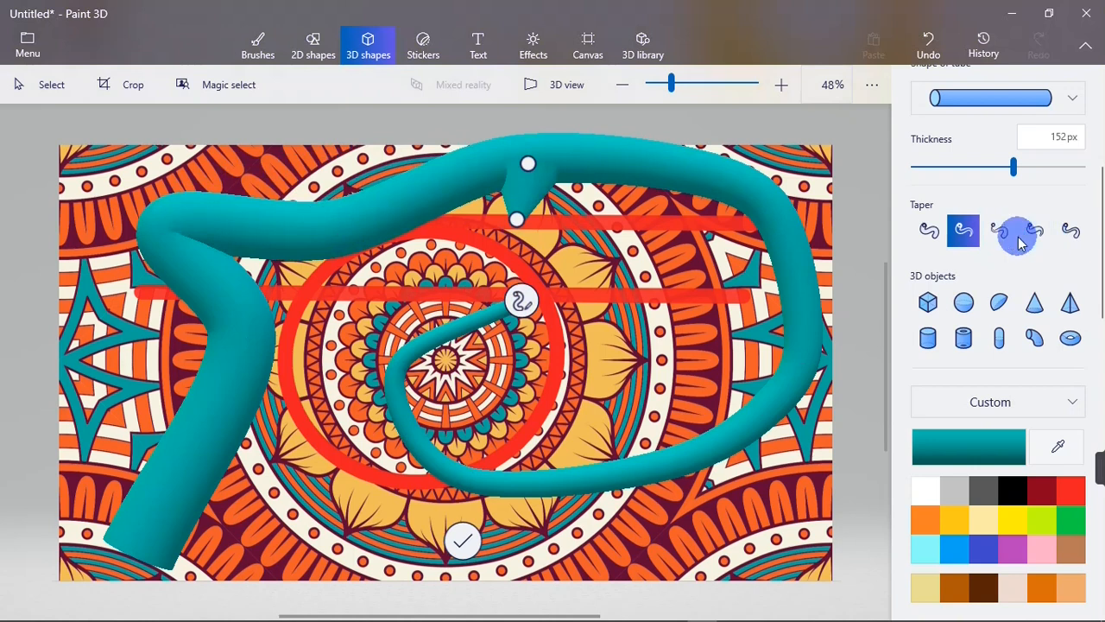
key("Delete")
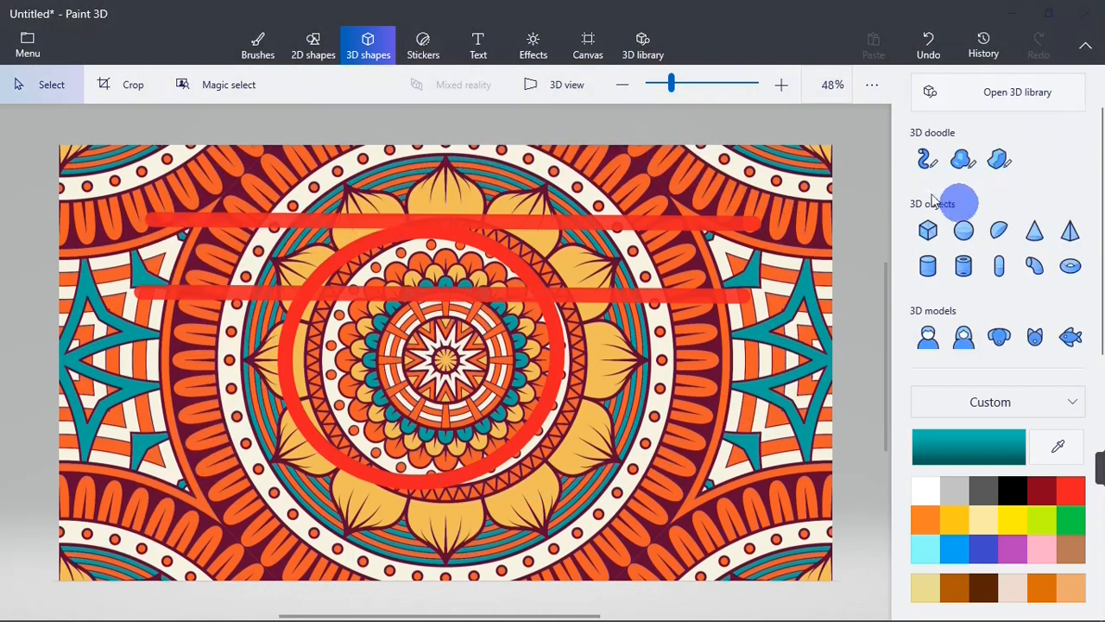
Draw a teal 3D cube over the left half of the mandala, and rotate it to expose its side and bottom faces.
left_click(924, 241)
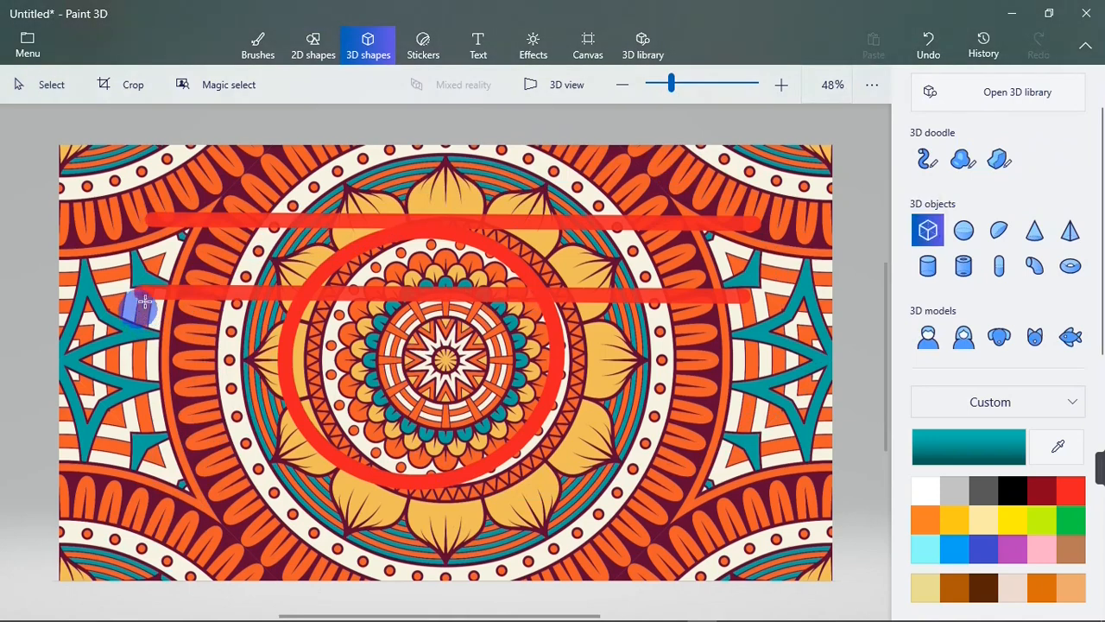
left_click_drag(164, 253, 380, 502)
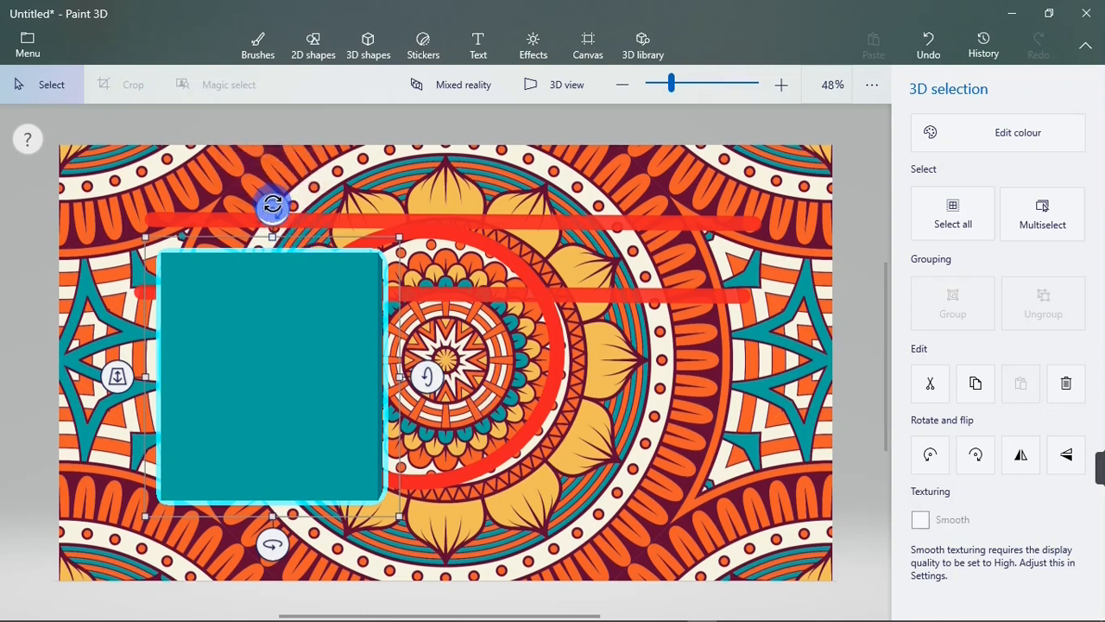
mouse_move(273, 211)
left_mouse_down()
mouse_move(296, 193)
mouse_move(216, 217)
mouse_move(321, 200)
mouse_move(234, 192)
mouse_move(272, 204)
left_mouse_up()
left_click_drag(425, 377, 462, 363)
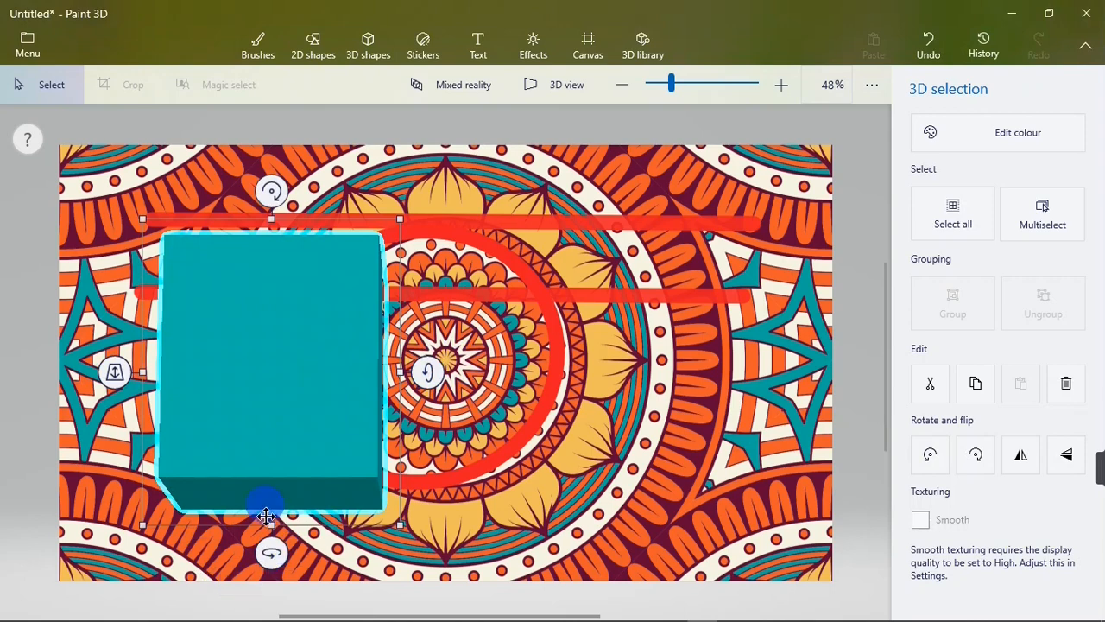
left_click_drag(271, 544, 297, 561)
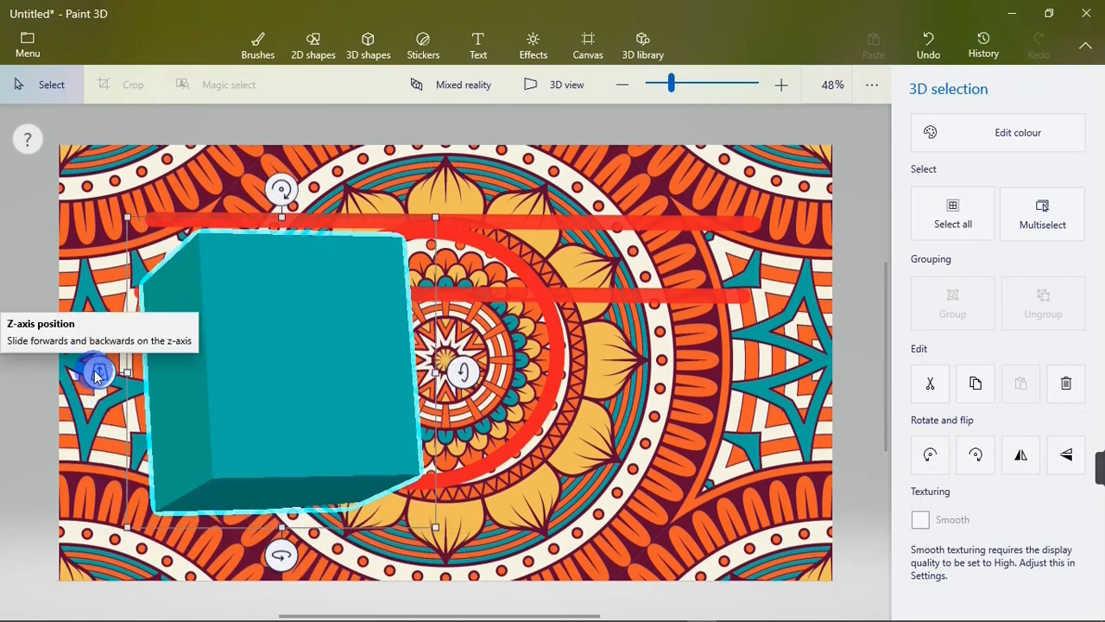
Bring the cube forward along its z-axis and recolour it golden yellow.
left_click_drag(97, 373, 122, 412)
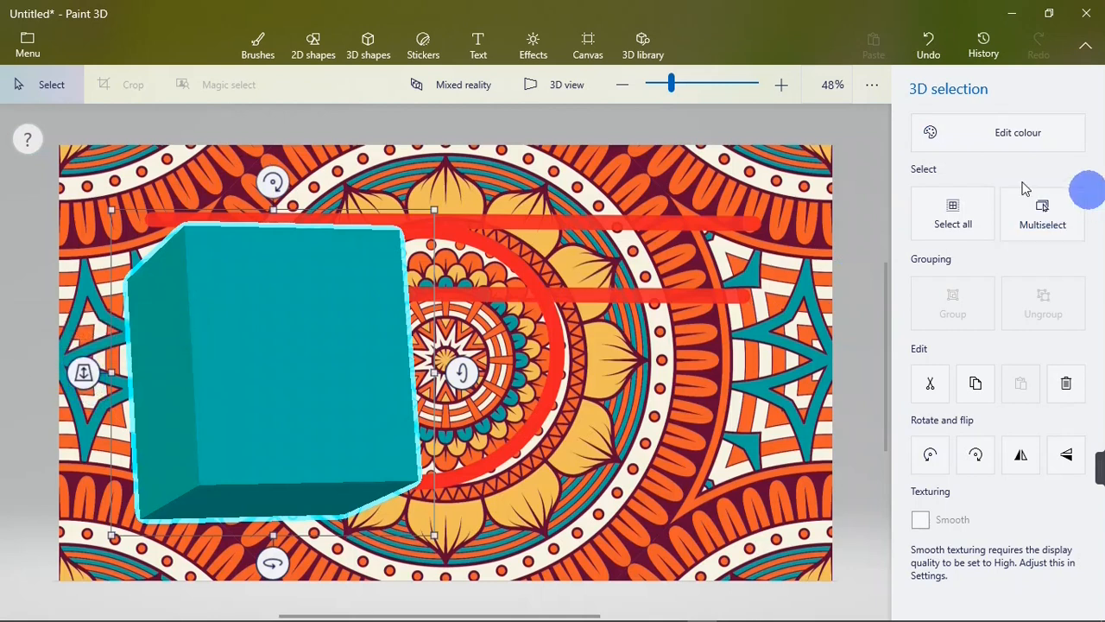
left_click(962, 136)
left_click(810, 256)
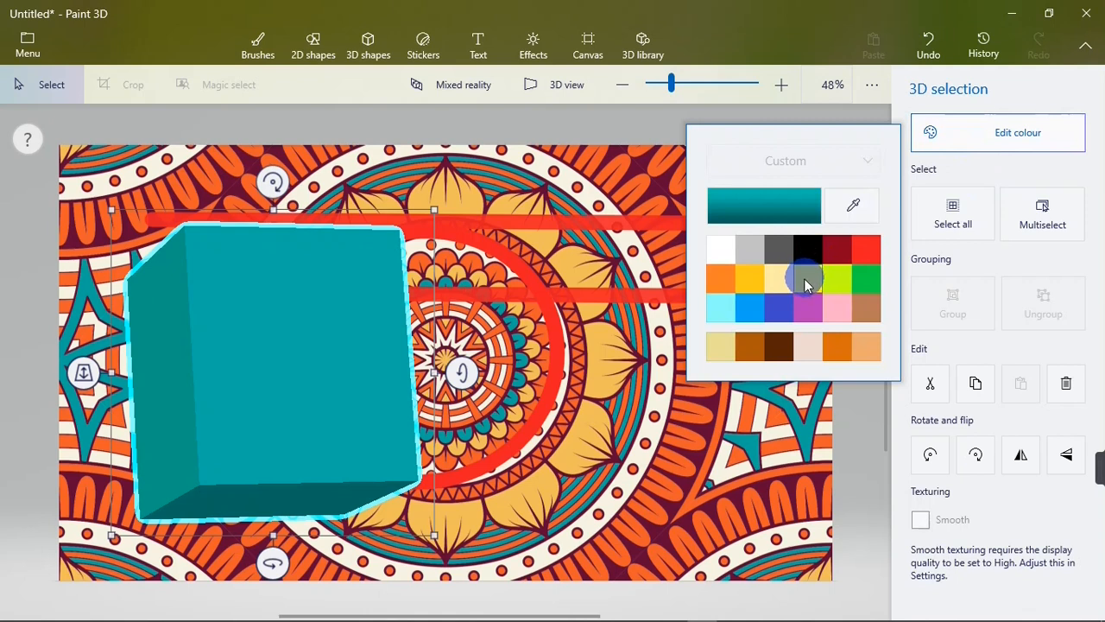
left_click(744, 283)
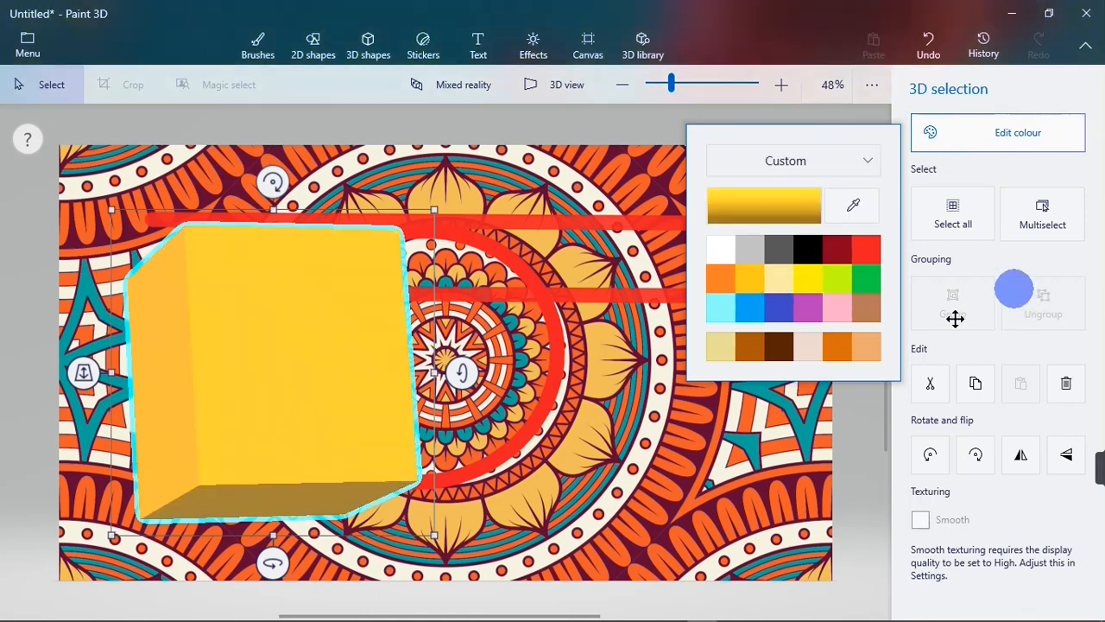
left_click(943, 293)
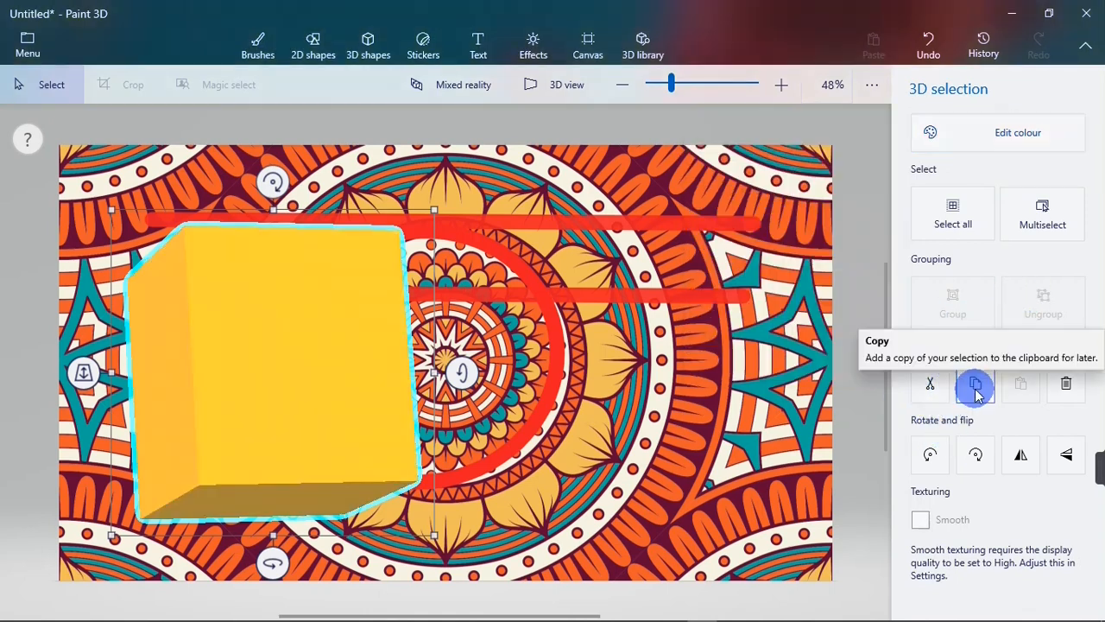
Try rotating the yellow cube a quarter turn to the left and back to the right.
left_click(973, 390)
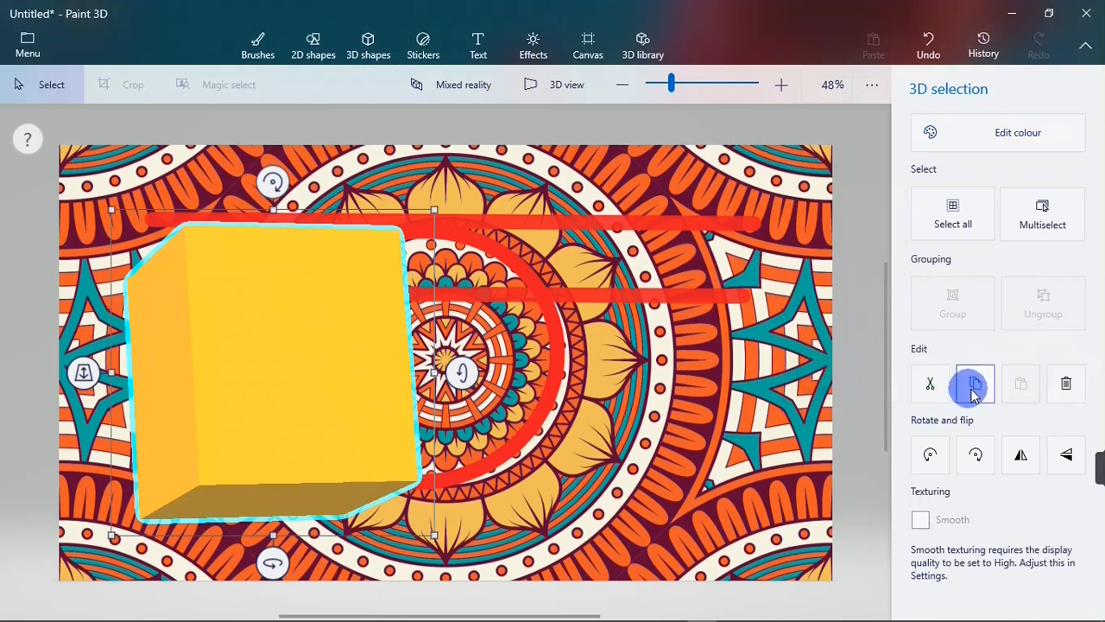
left_click(931, 457)
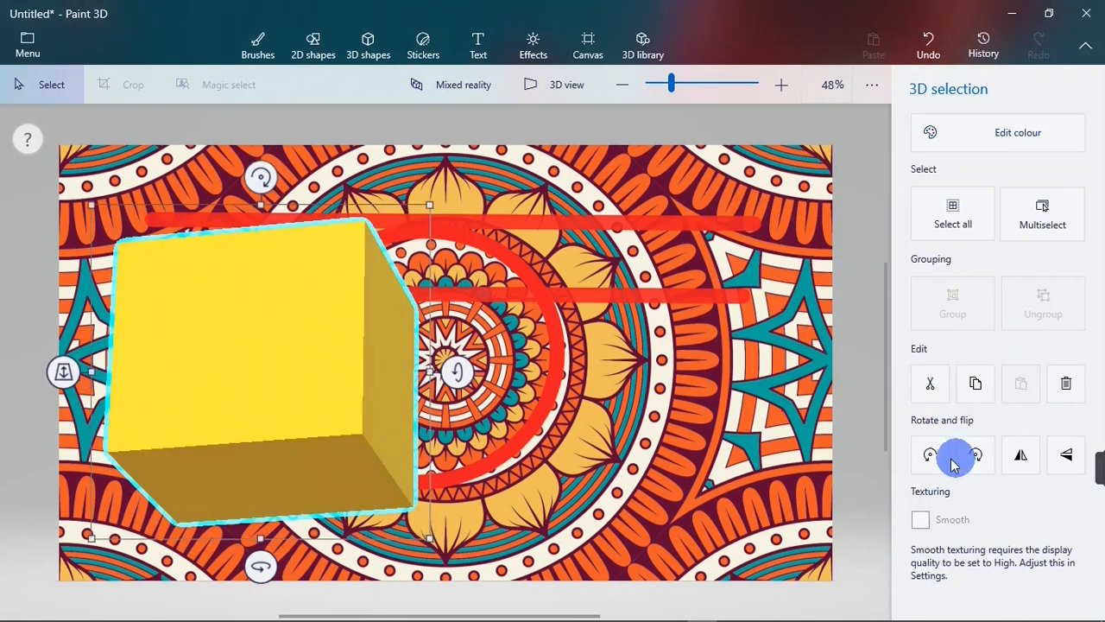
left_click(974, 453)
left_click(1033, 458)
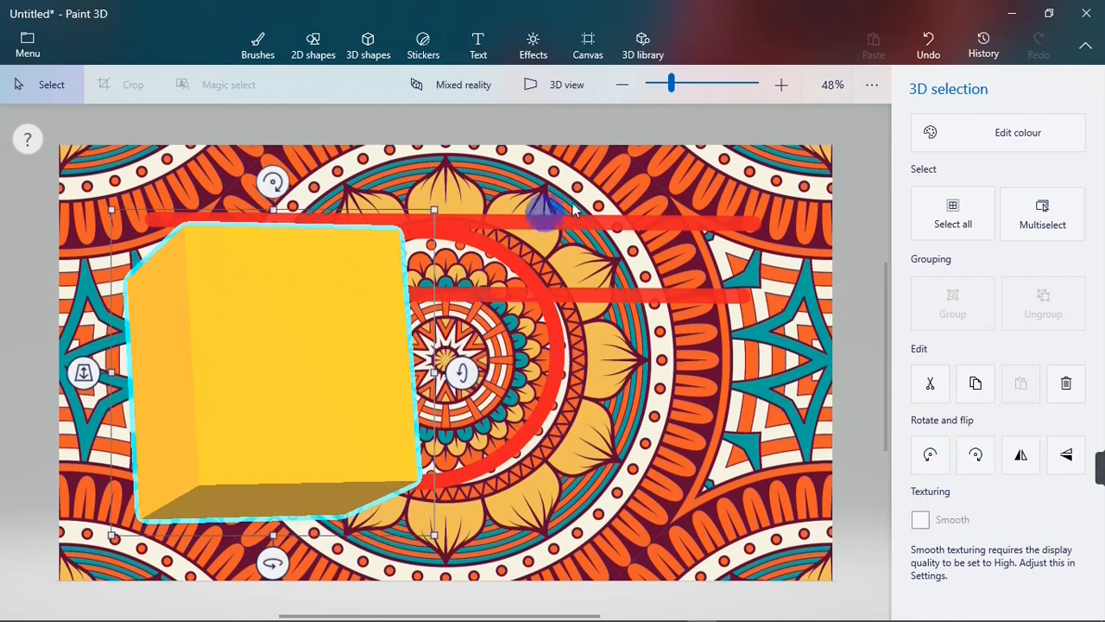
Deselect the cube and draw a teal 3D fish model over the mandala beside it.
left_click(540, 129)
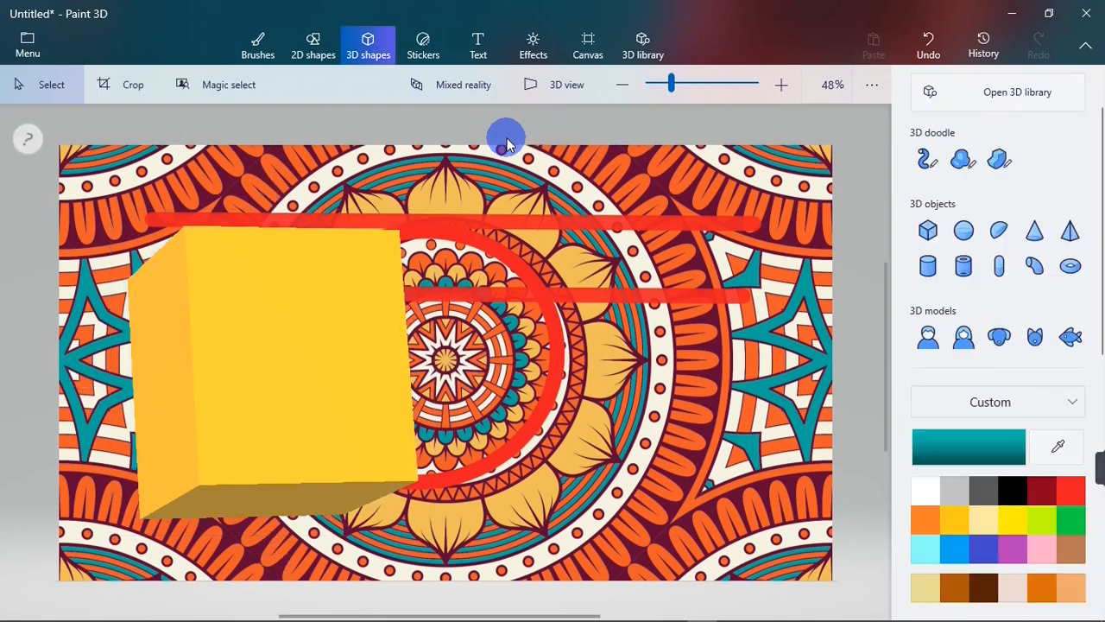
left_click(250, 371)
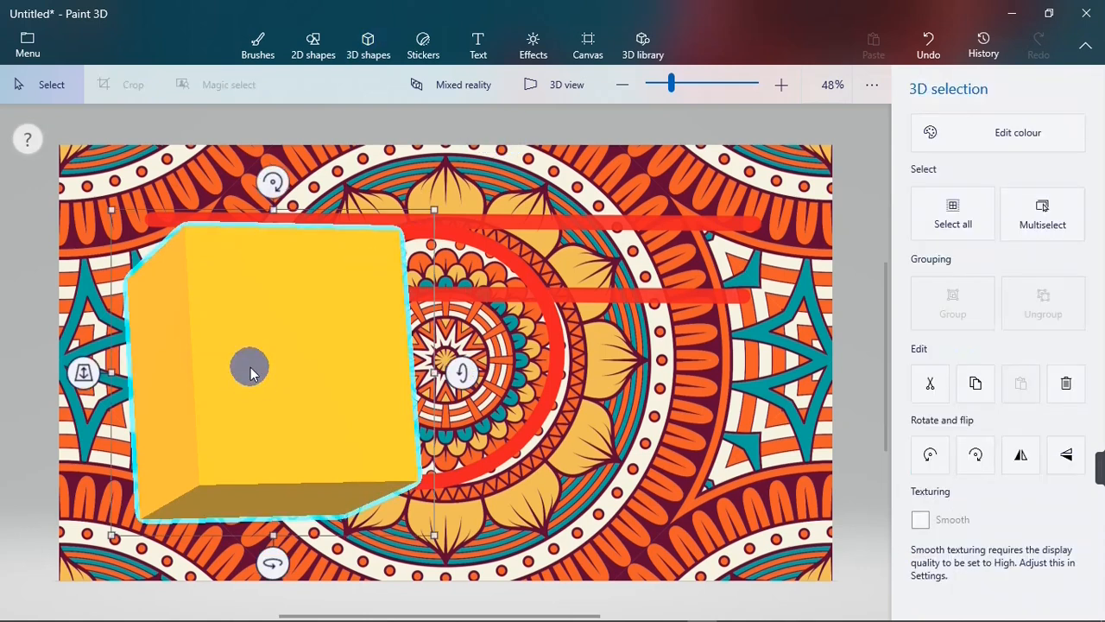
left_click(766, 332)
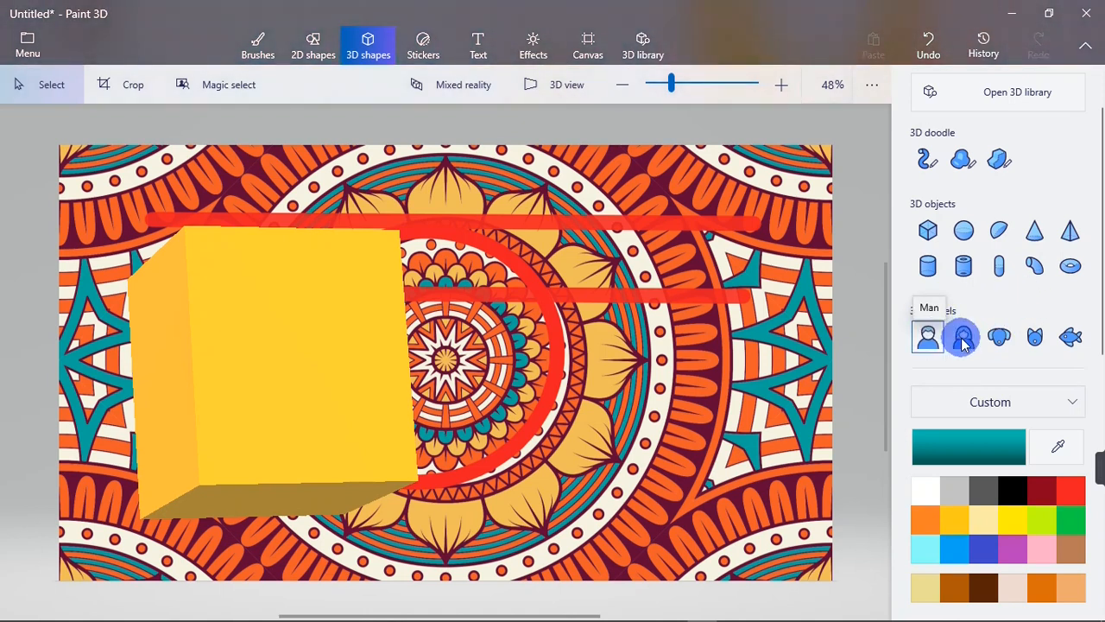
left_click(997, 339)
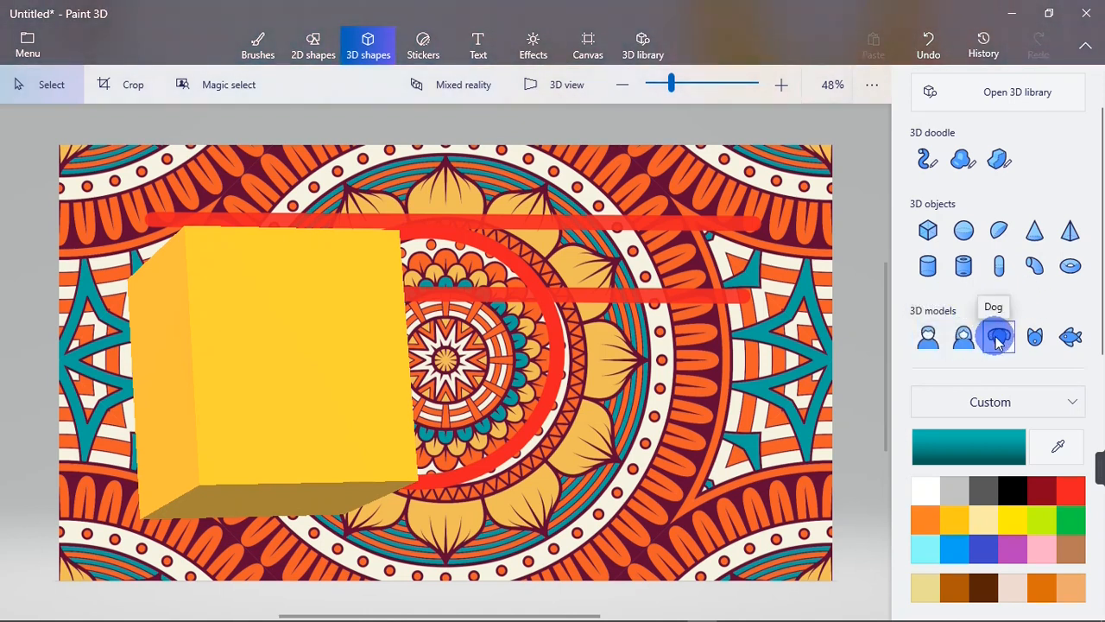
left_click(1071, 340)
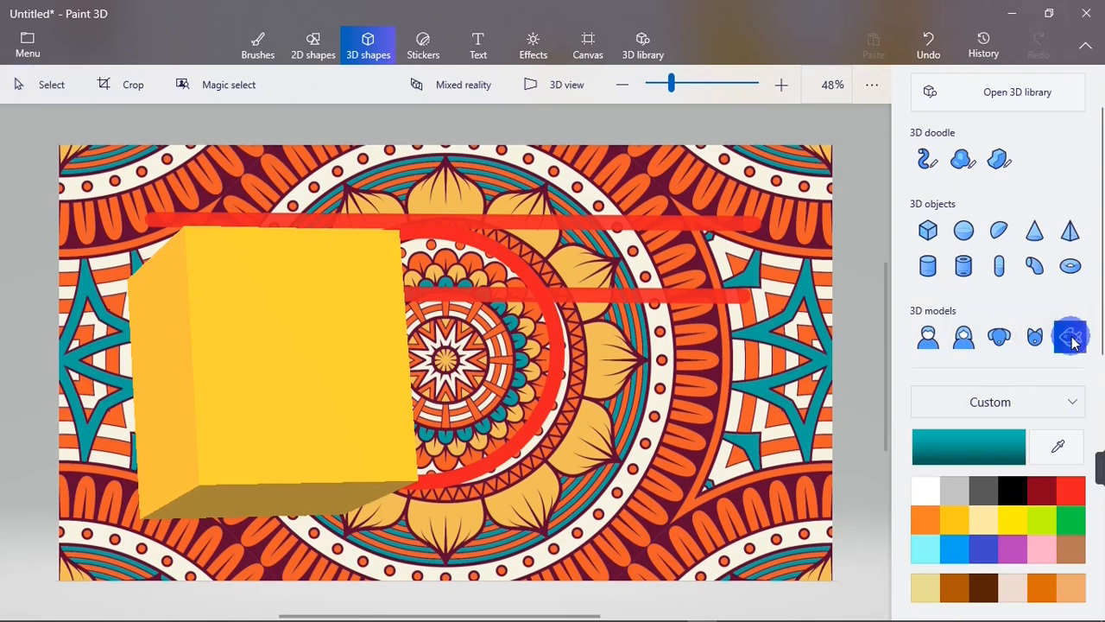
mouse_move(499, 269)
left_mouse_down()
mouse_move(867, 404)
mouse_move(918, 359)
left_mouse_up()
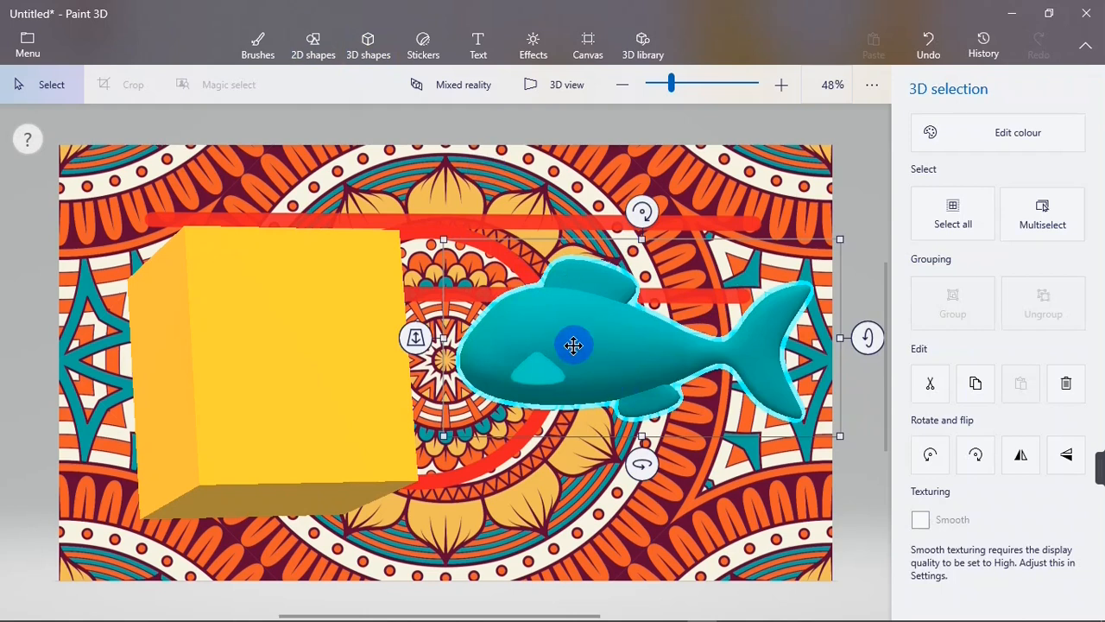
Draw six red 39 px straight lines as slanted stripes, five across the fish's body and one across its tail.
left_click(311, 43)
left_click(927, 150)
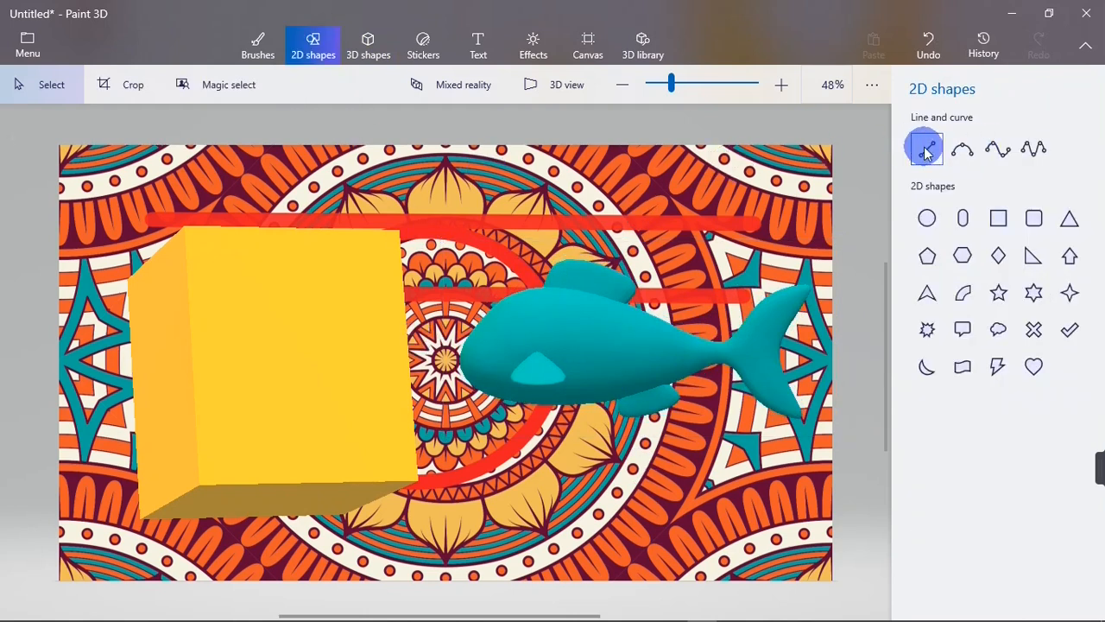
left_click(924, 148)
left_click_drag(565, 255, 519, 407)
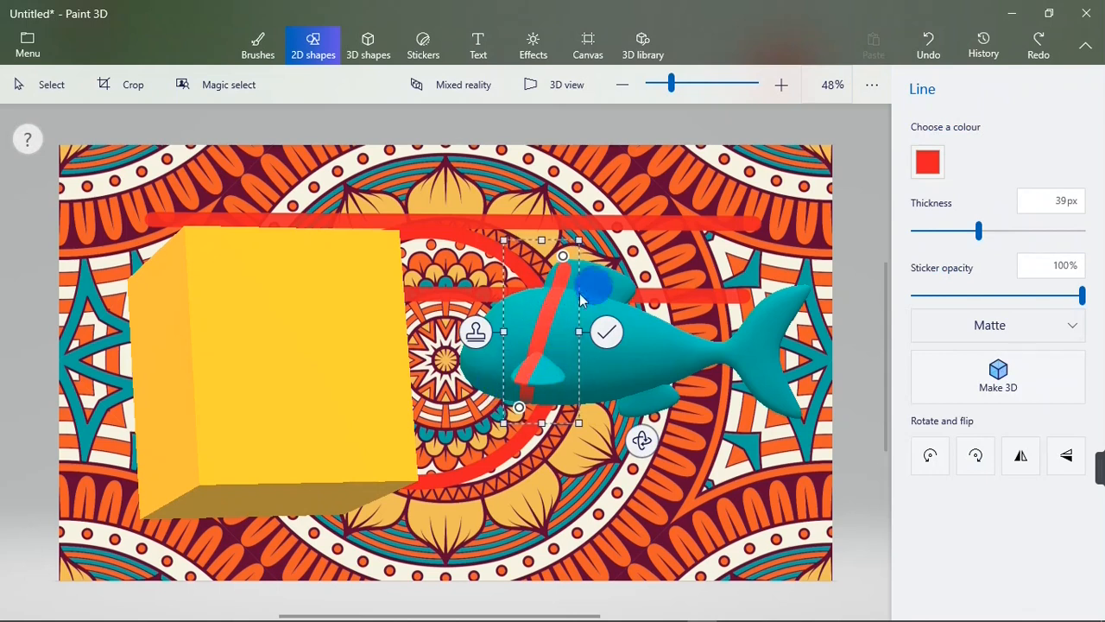
left_click(607, 333)
left_click(927, 148)
left_click_drag(568, 402, 602, 262)
left_click(644, 335)
left_click(927, 148)
left_click_drag(613, 396, 631, 308)
left_click(681, 349)
left_click(927, 148)
left_click_drag(641, 401, 664, 321)
left_click(716, 363)
left_click_drag(696, 355, 702, 328)
left_click(926, 155)
left_click_drag(747, 403, 782, 276)
left_click(785, 366)
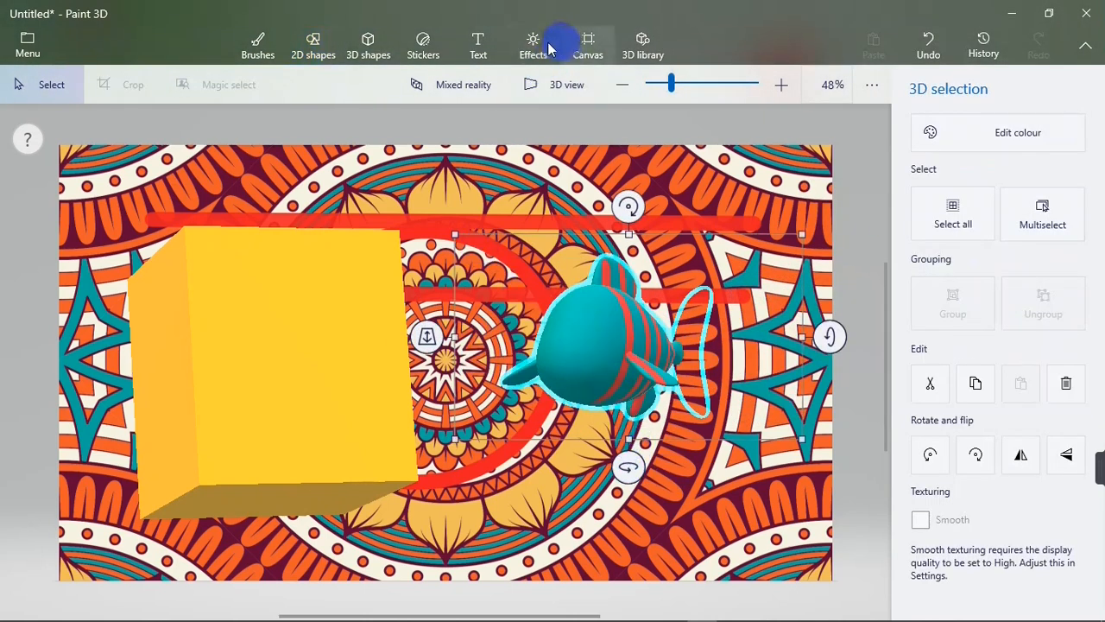
Place the thin curved-line sticker as a mouth and a round eye sticker on the fish's head.
left_click(423, 48)
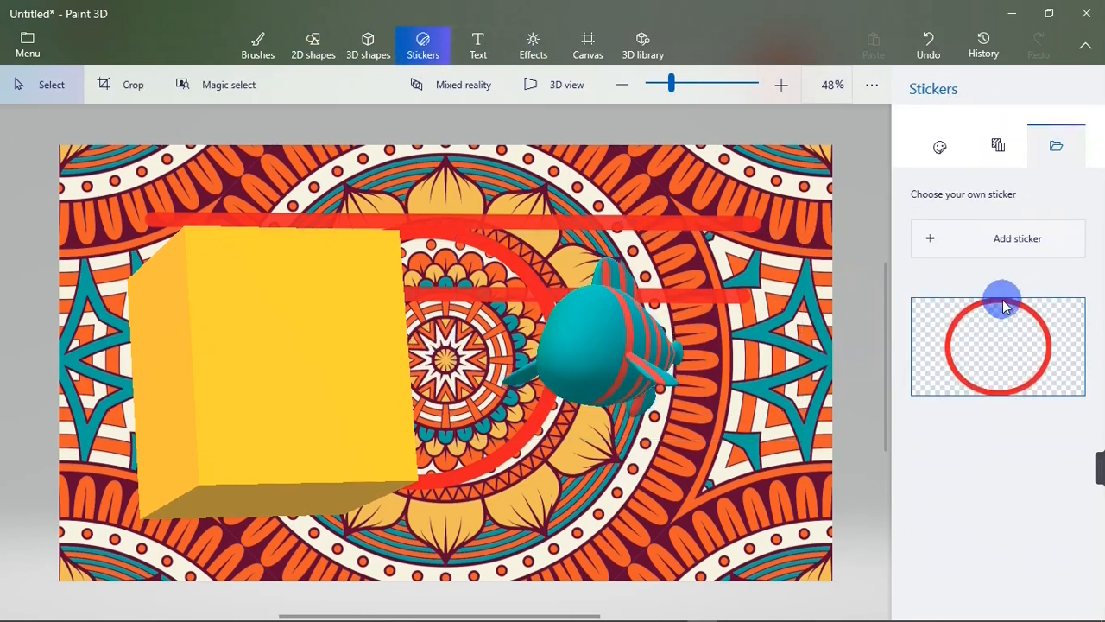
left_click(942, 147)
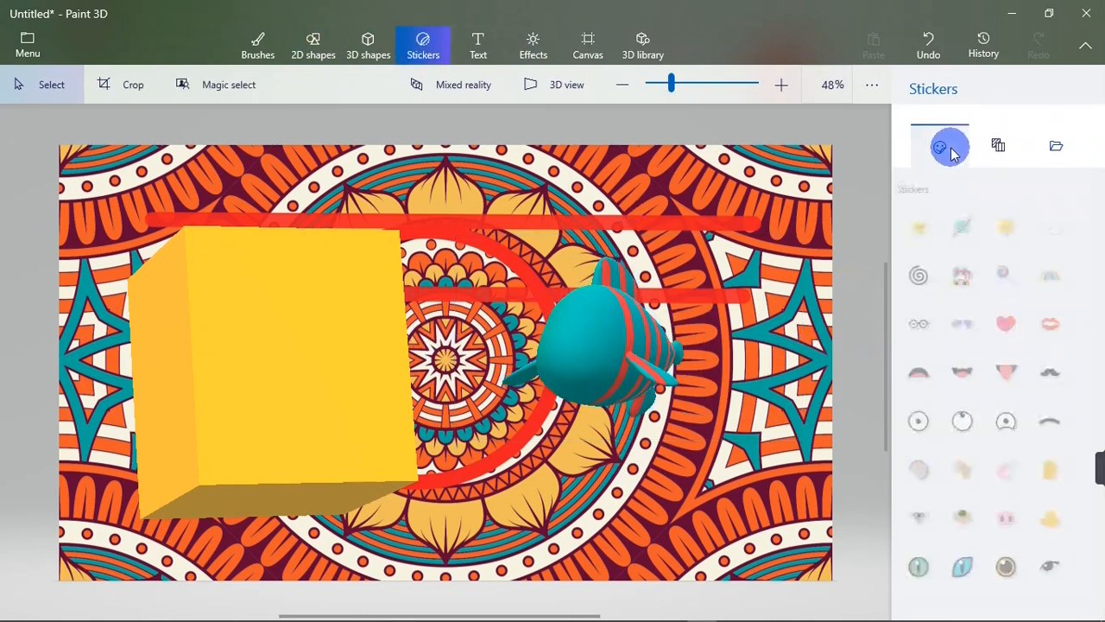
left_click(1071, 425)
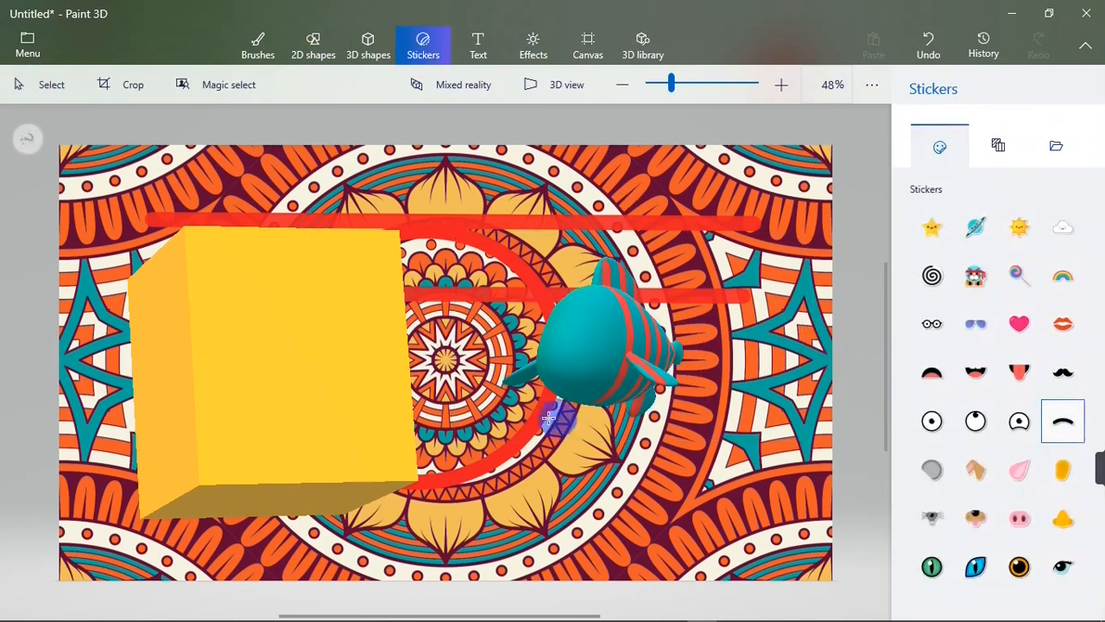
left_click(568, 382)
left_click(620, 382)
left_click(932, 420)
left_click(603, 331)
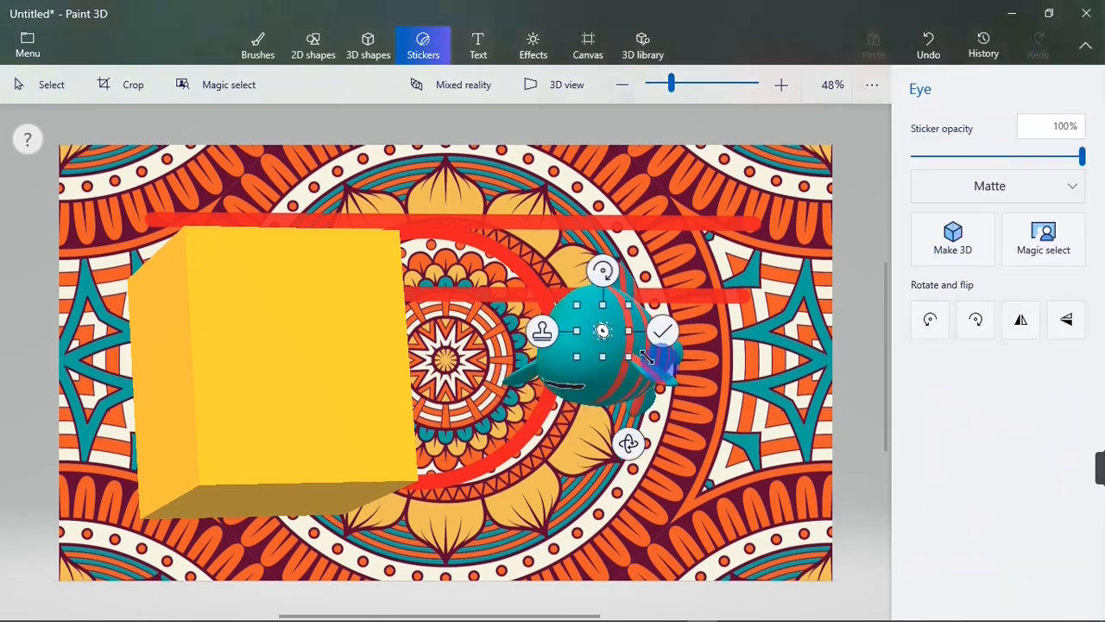
left_click(620, 364)
Rotate the fish around its vertical axis to a nearly side-on view facing the cube, and deselect it.
left_click(620, 364)
left_click_drag(646, 460, 525, 439)
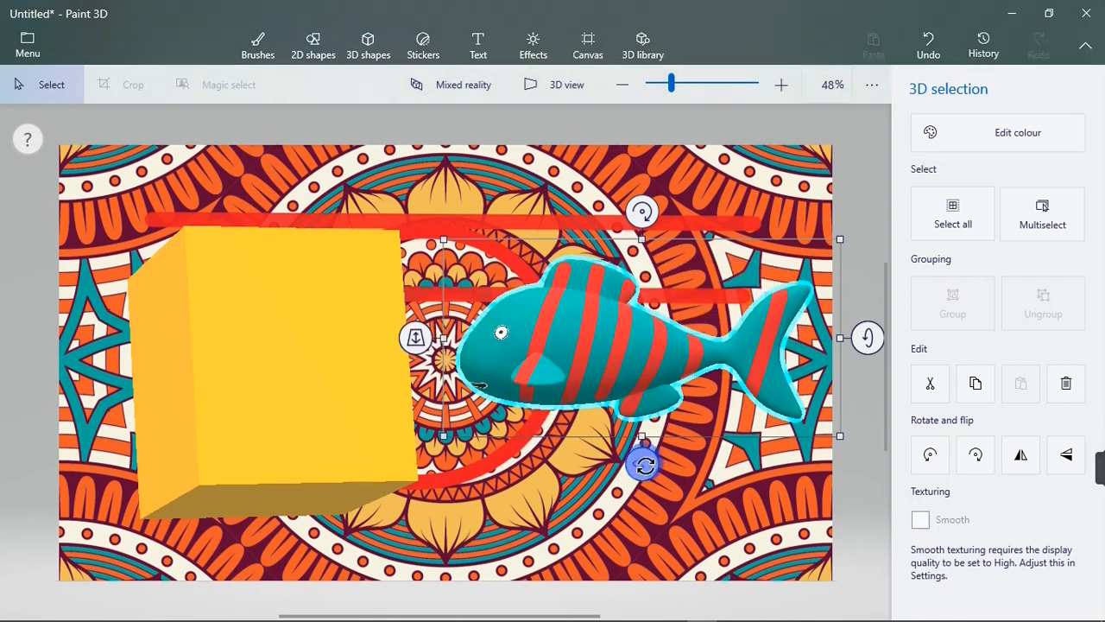
left_click_drag(643, 466, 663, 442)
left_click(605, 456)
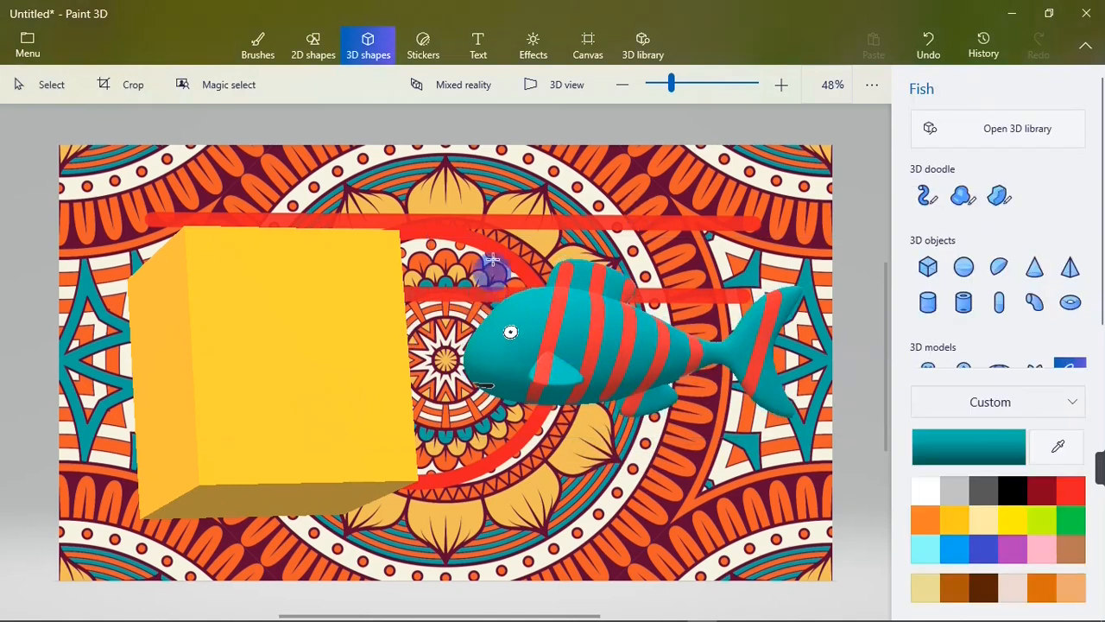
Choose 3D text and set its font to Showcard Gothic.
left_click(432, 40)
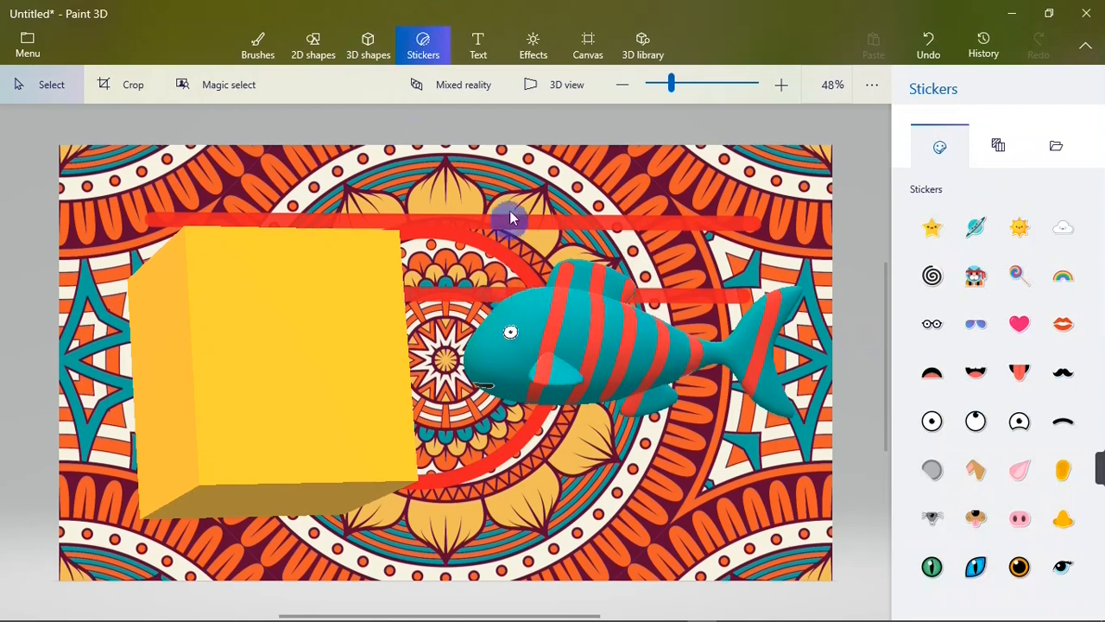
left_click(479, 48)
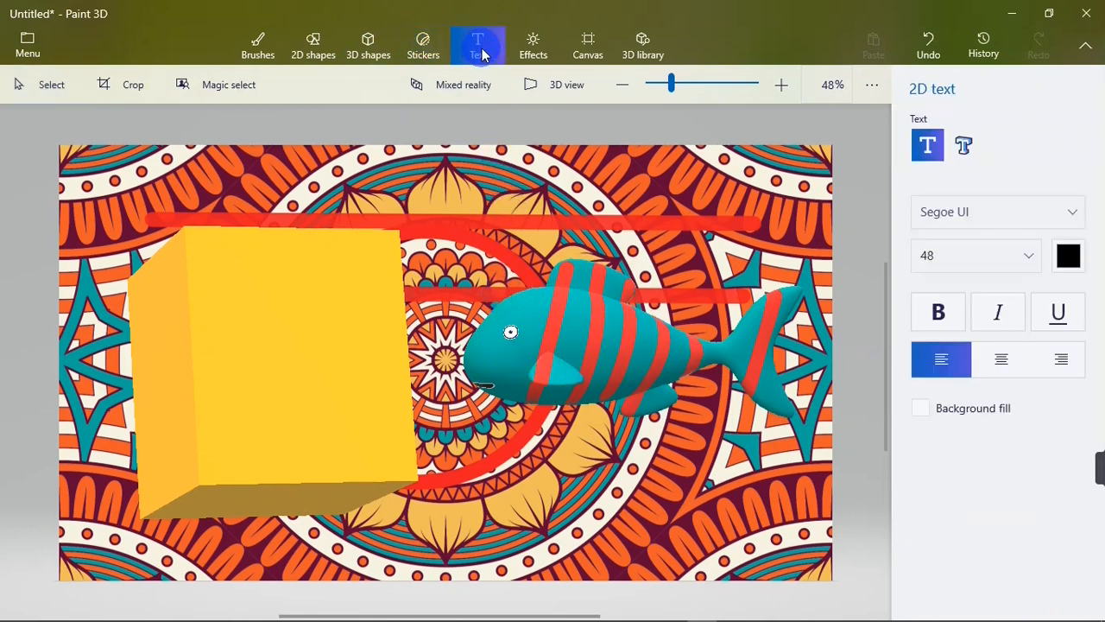
left_click(971, 145)
left_click(954, 160)
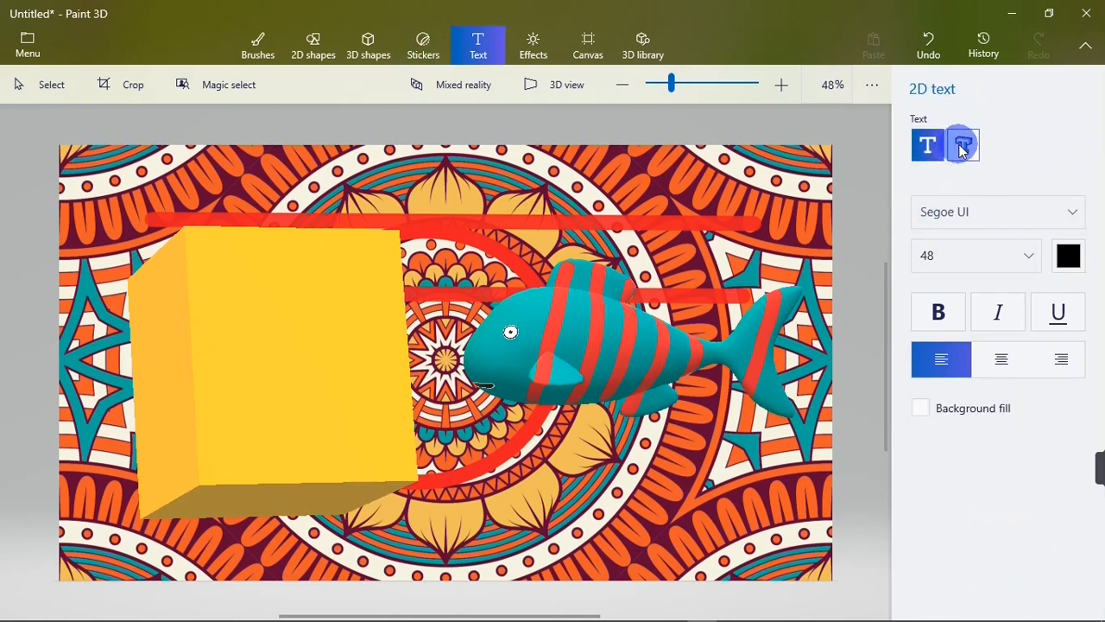
left_click(963, 149)
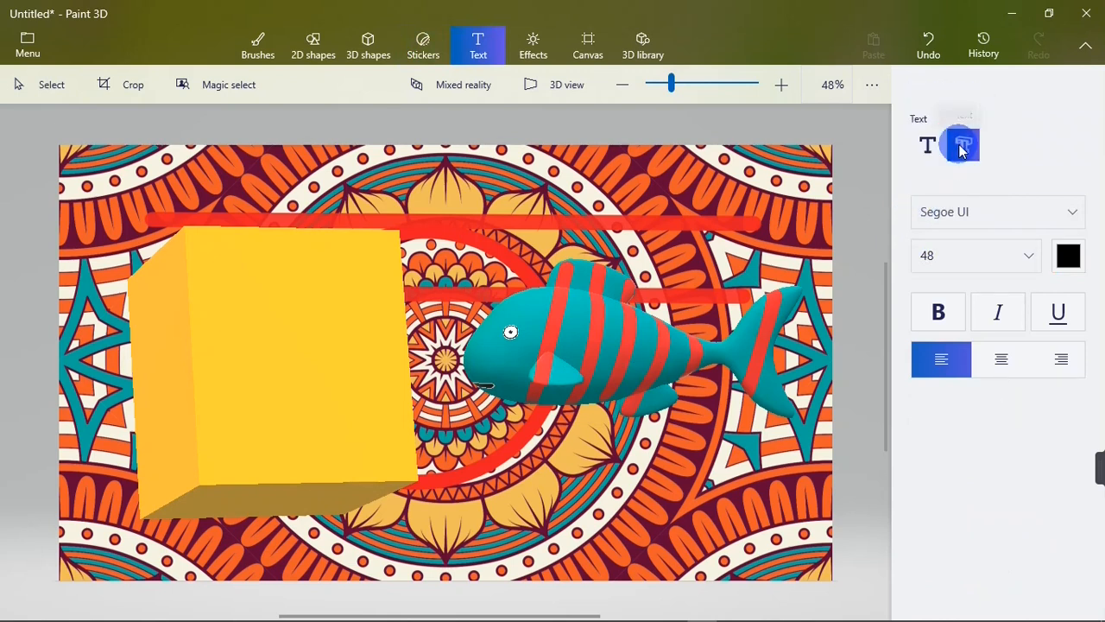
left_click(986, 221)
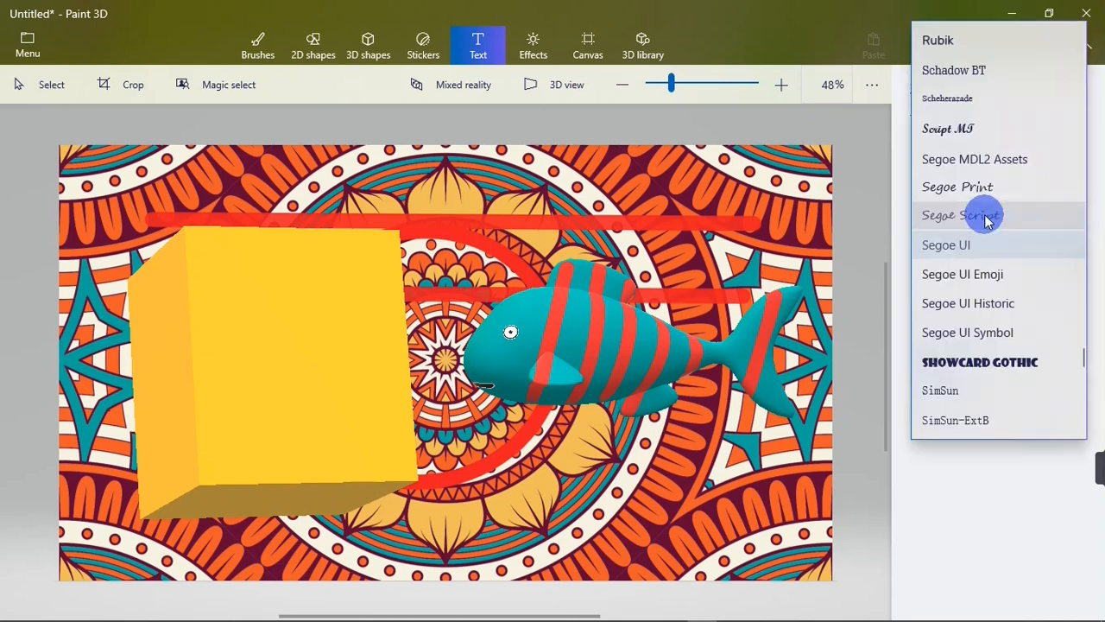
left_click(969, 362)
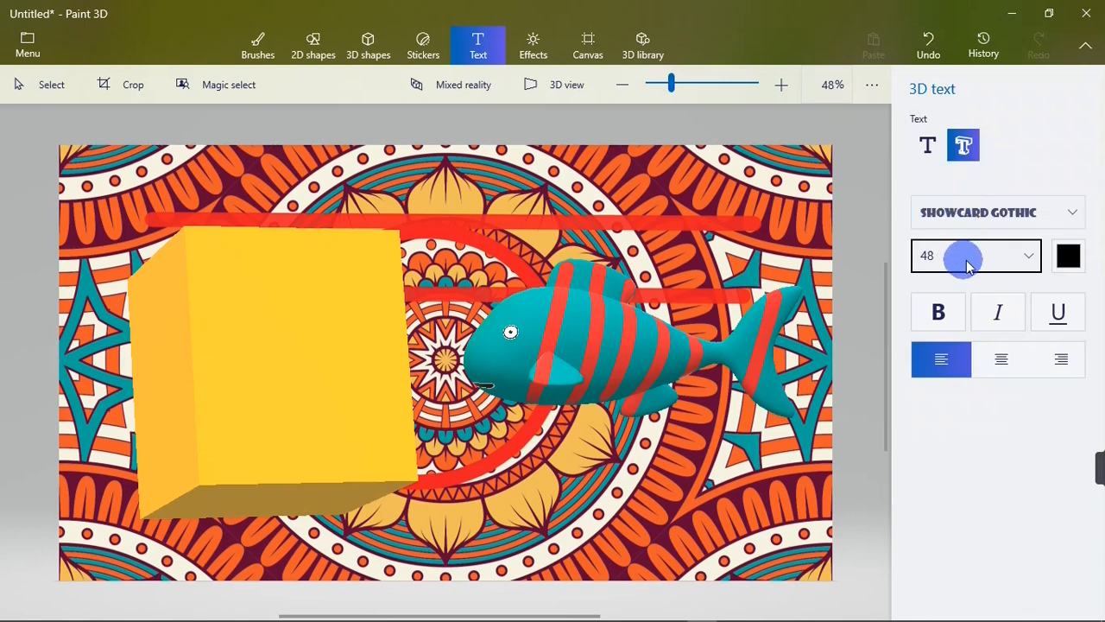
Set the 3D text colour to white with bold, italic and underline formatting.
left_click(1068, 256)
left_click(913, 315)
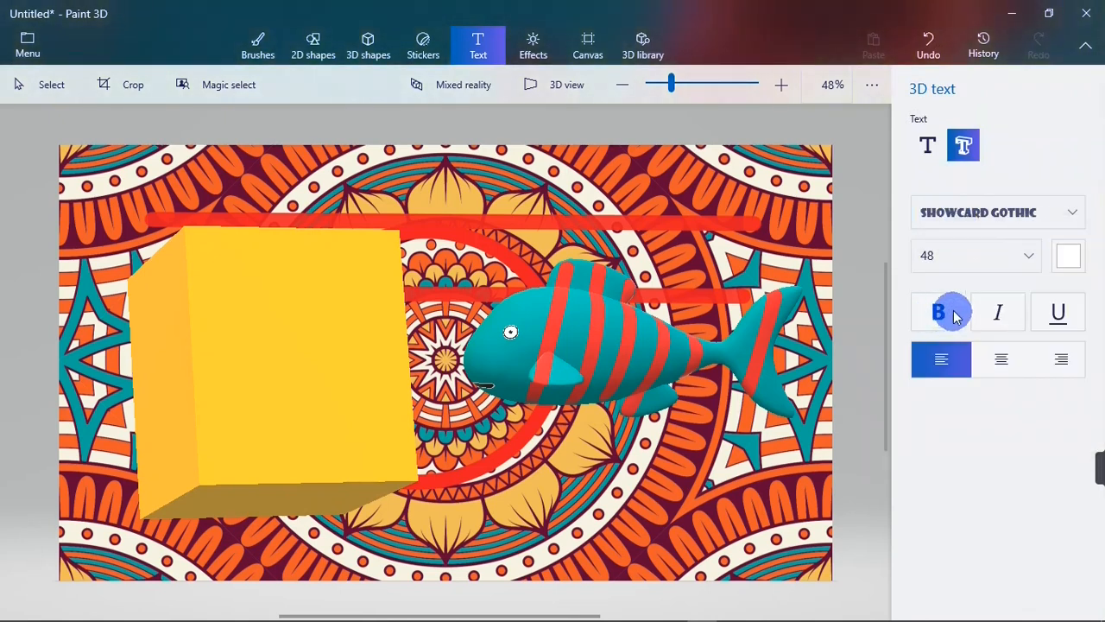
left_click(932, 333)
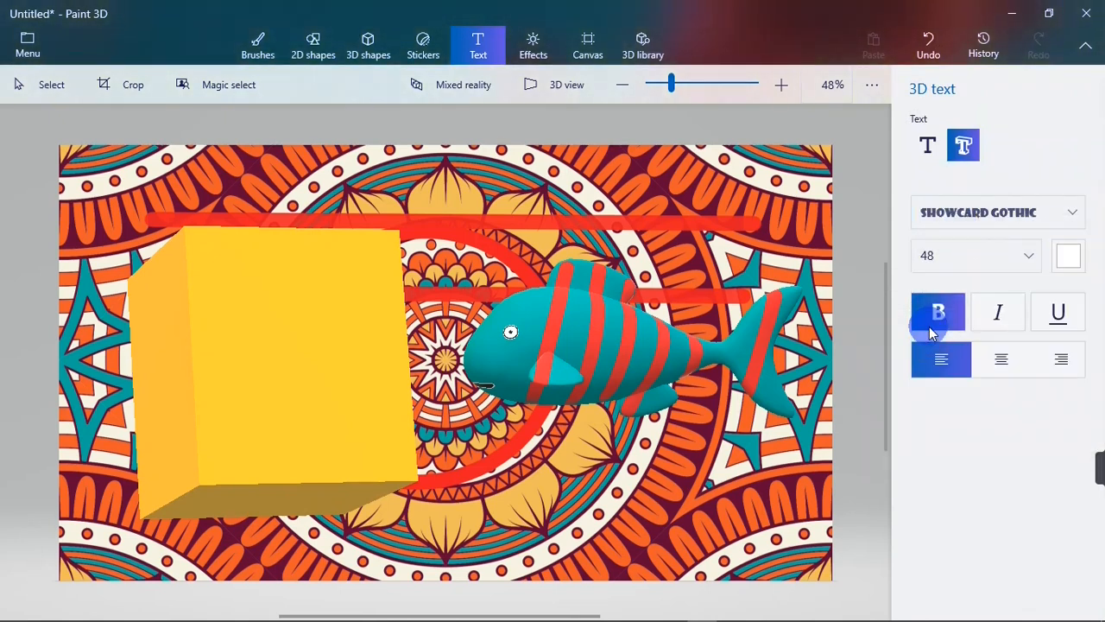
left_click(1068, 313)
left_click(984, 314)
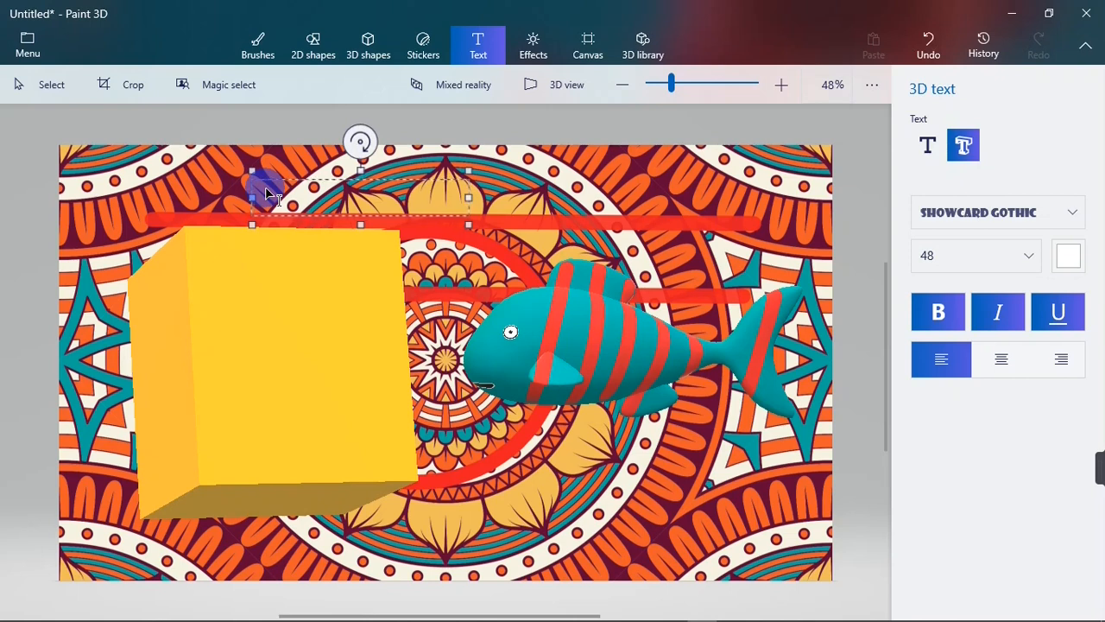
Enter a person's full name as 3D text above the cube and commit it as a 3D object.
type("A")
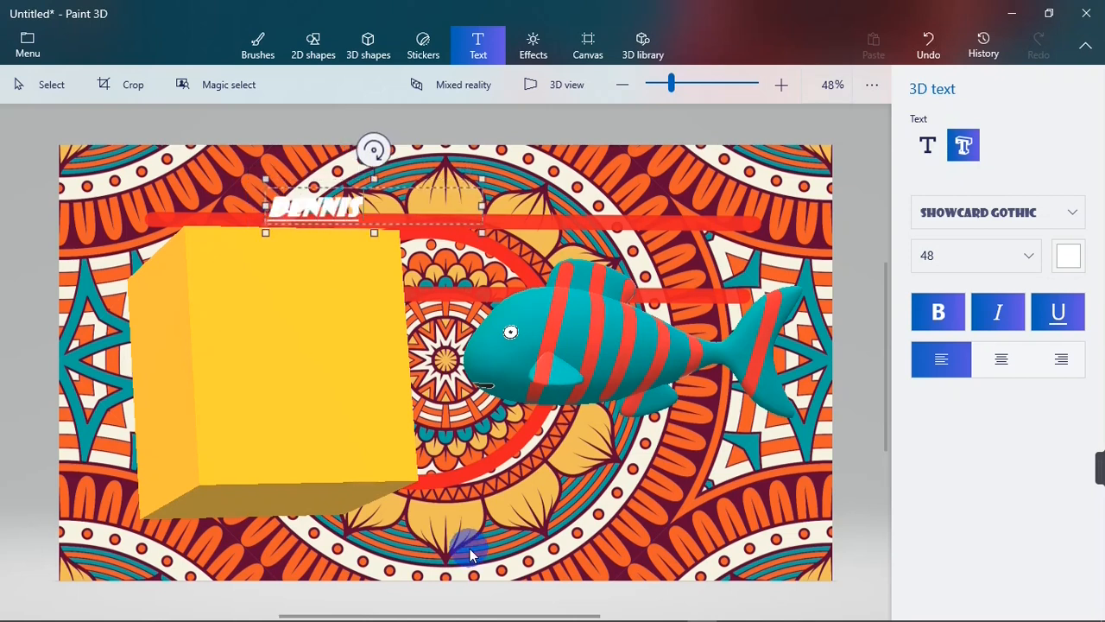
type("ADIRI")
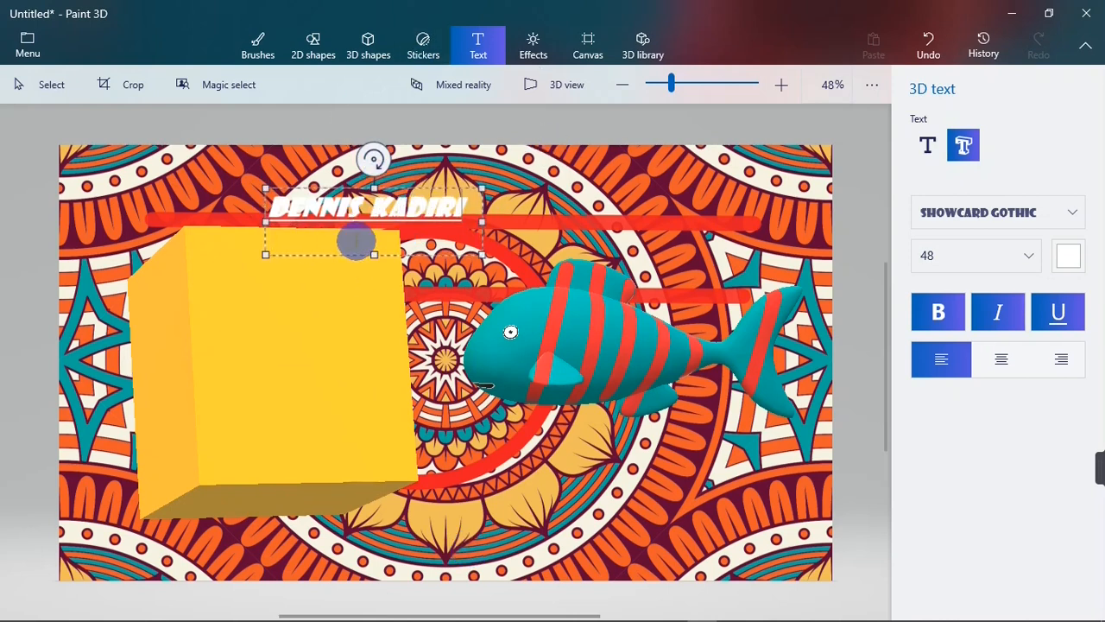
left_click(458, 131)
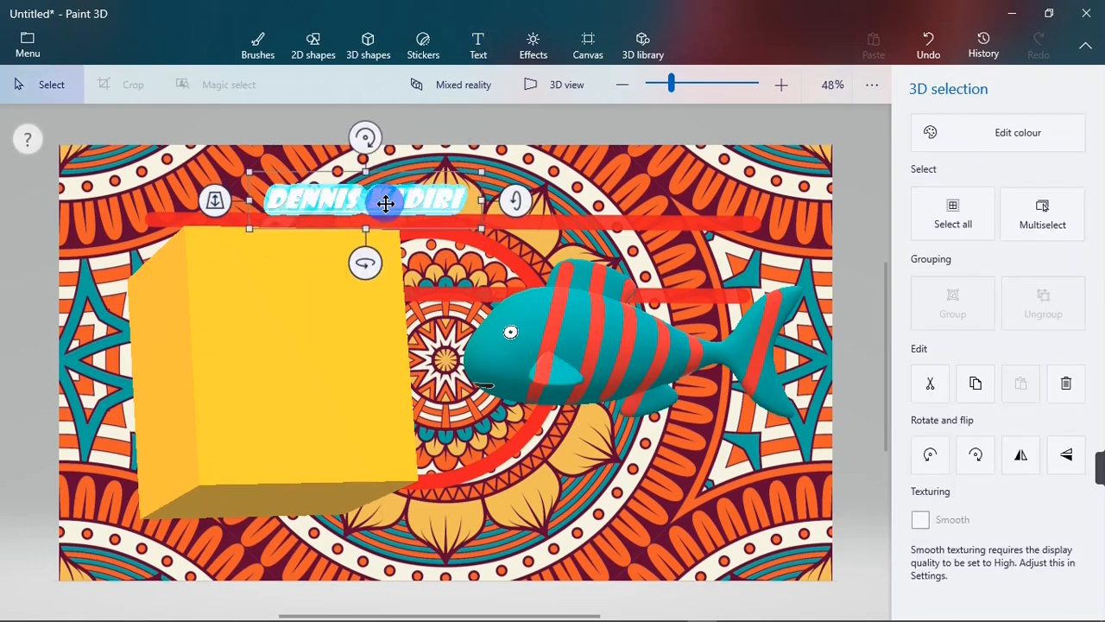
double_click(385, 202)
left_click(474, 126)
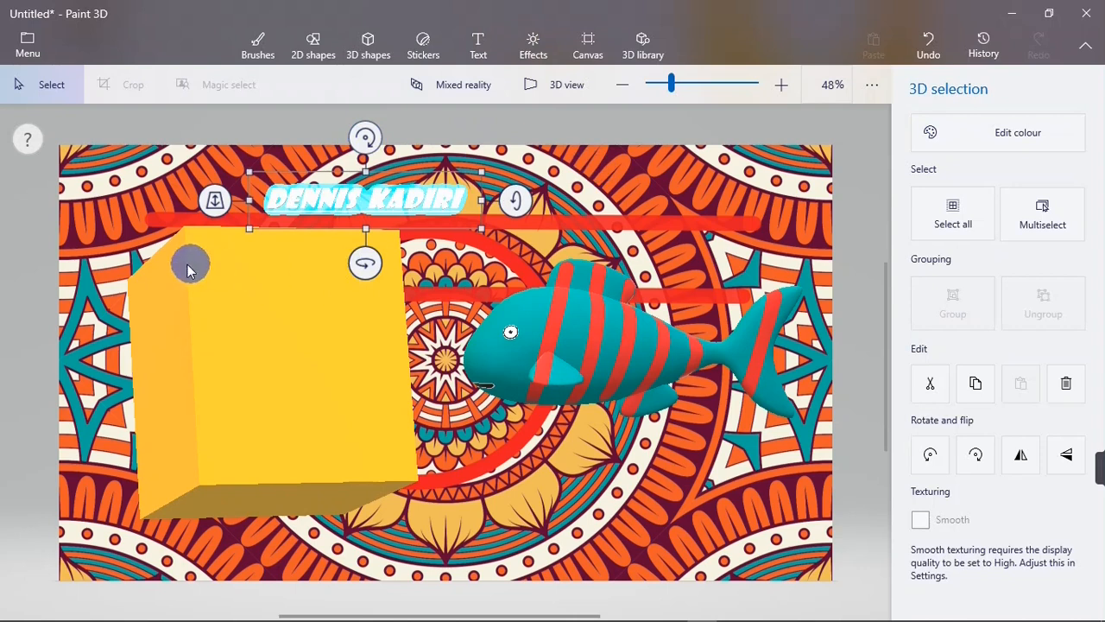
Try effect filters such as Stone and Nether (Minecraft), moving the light on the light wheel, and restore the Default filter.
left_click(532, 48)
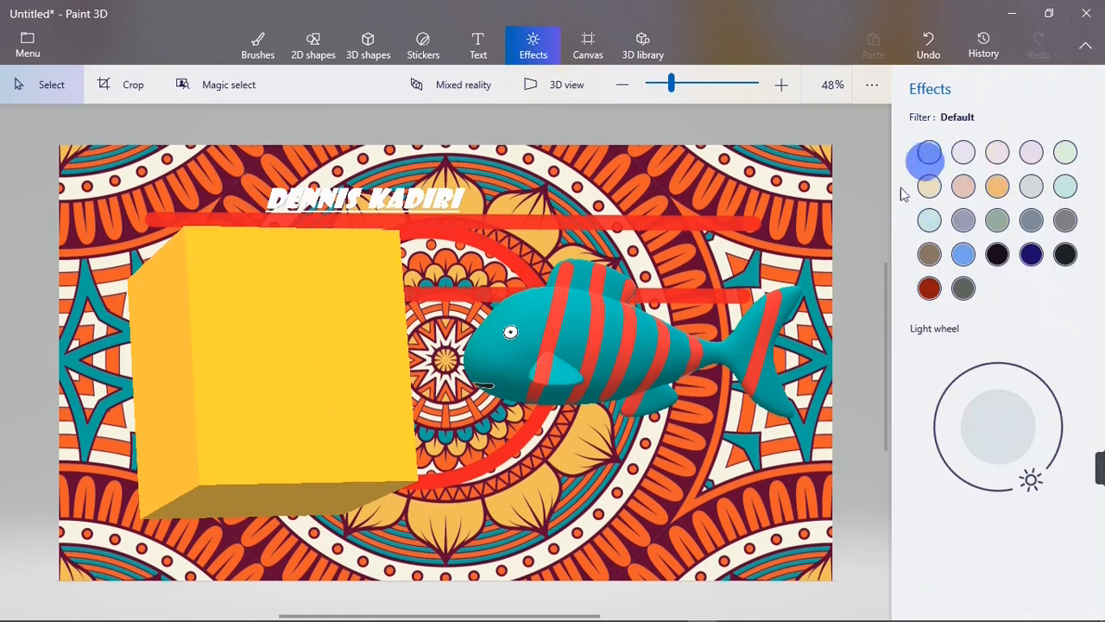
left_click(930, 290)
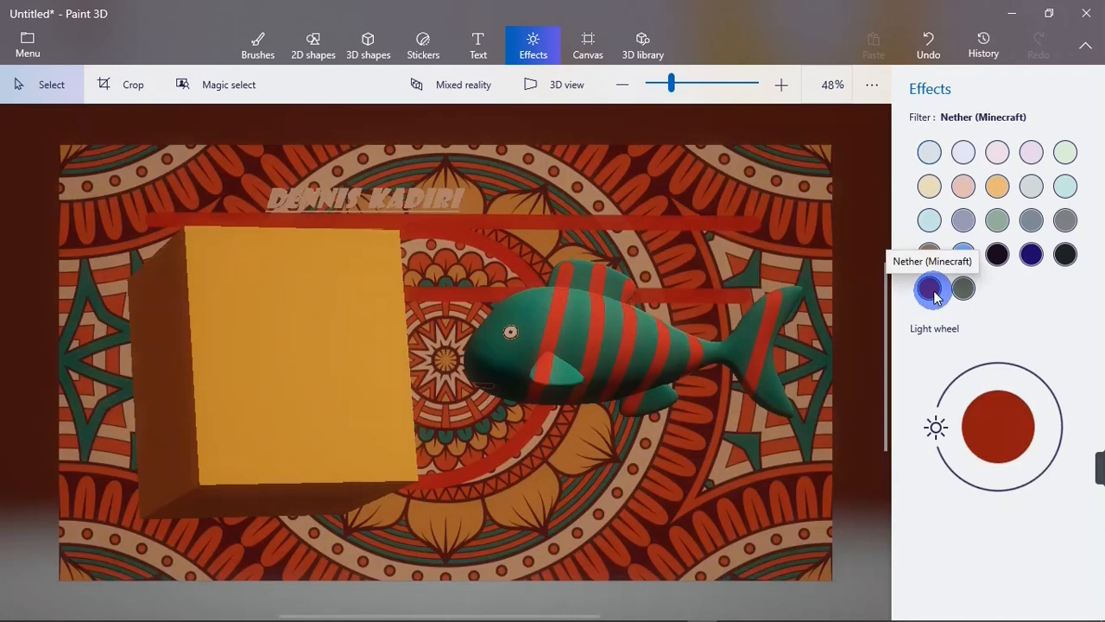
left_click(1003, 221)
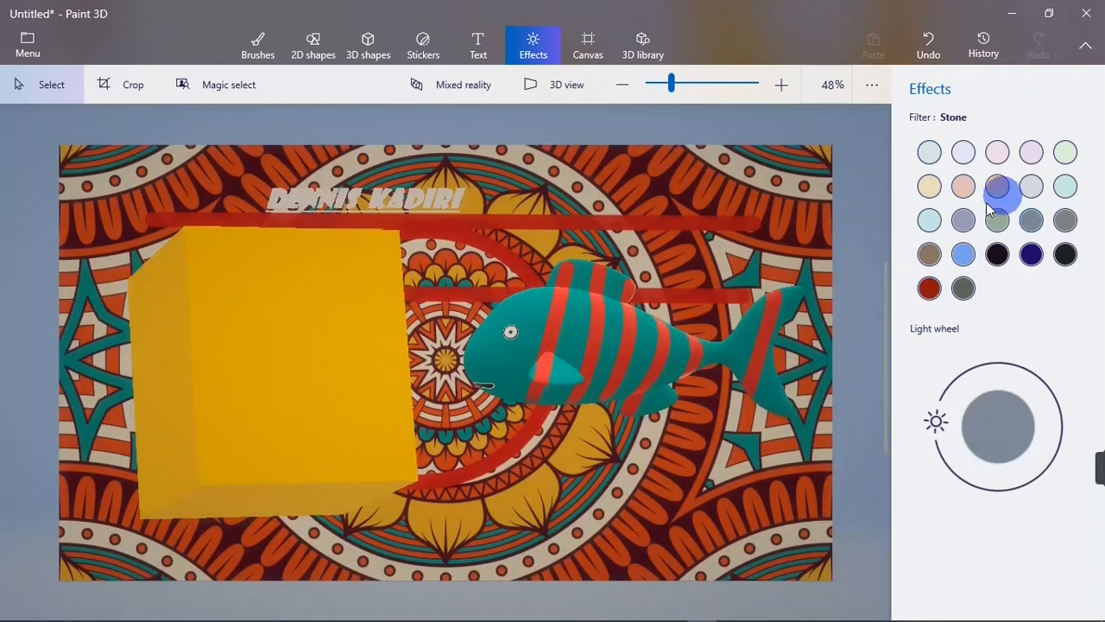
left_click(965, 255)
left_click(929, 288)
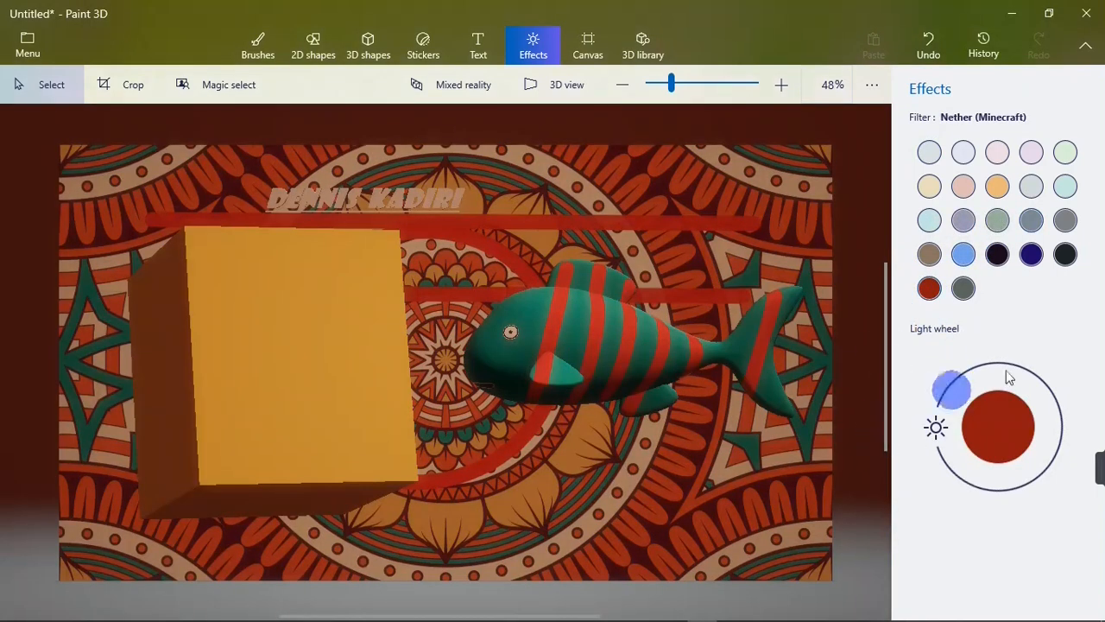
left_click_drag(952, 389, 997, 354)
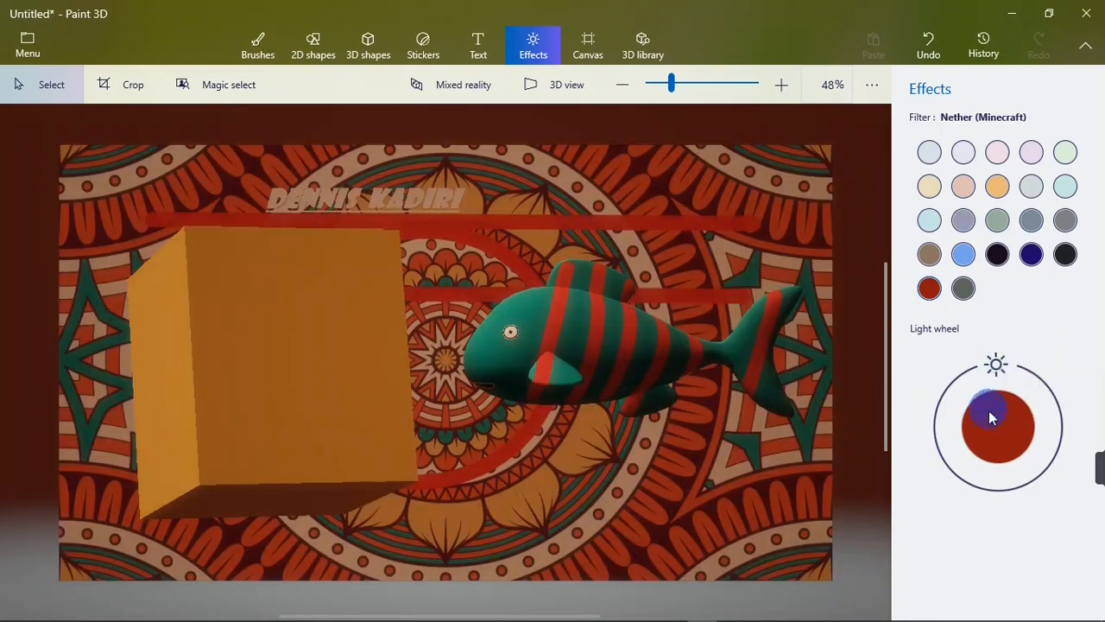
left_click(930, 152)
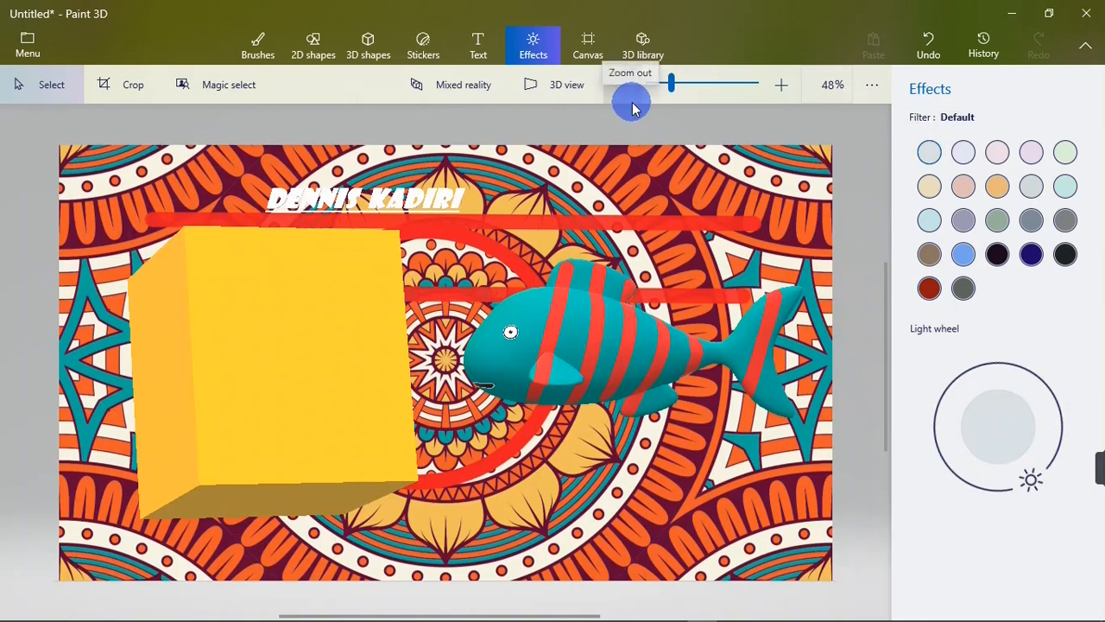
Open the canvas settings, hide the canvas and show it again.
left_click(587, 47)
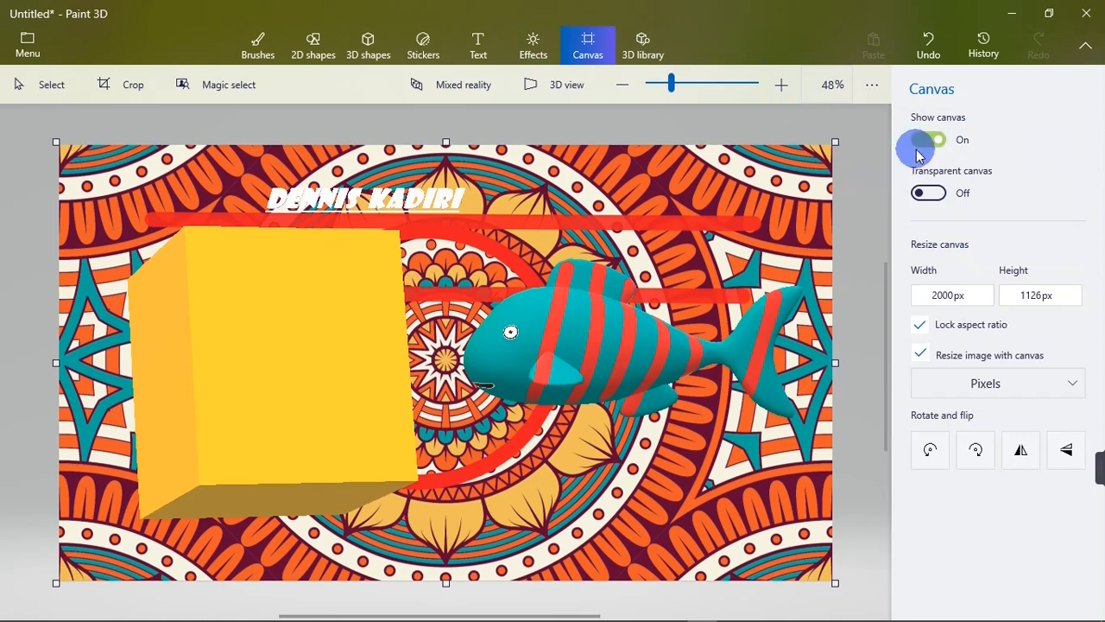
left_click(919, 153)
left_click(919, 153)
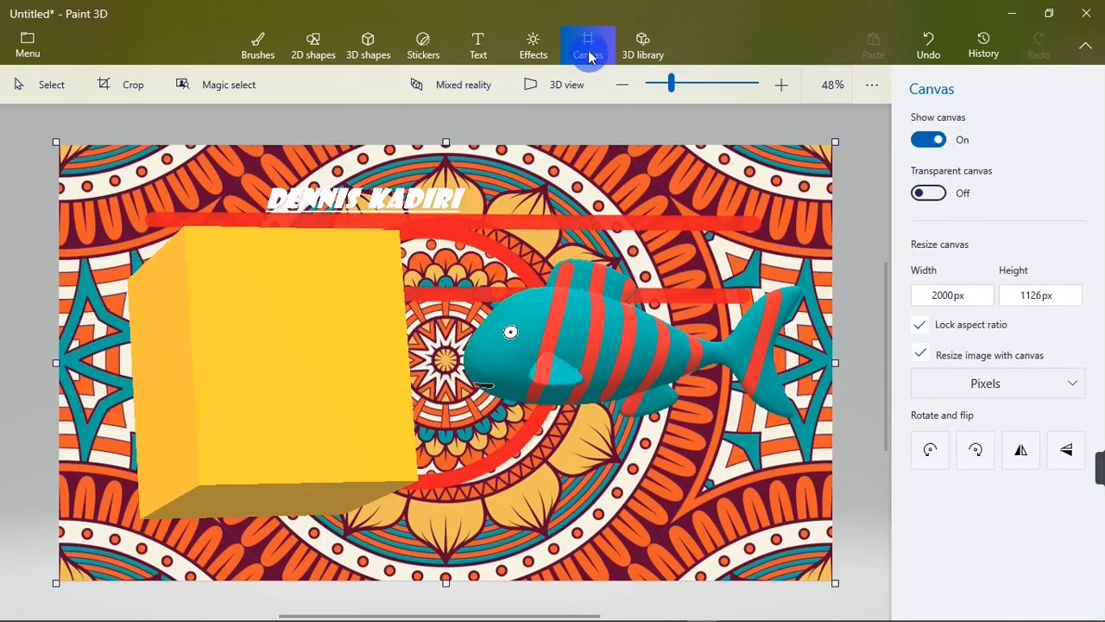
Insert the Kangaroo model from the Animals collection of the 3D library.
left_click(647, 52)
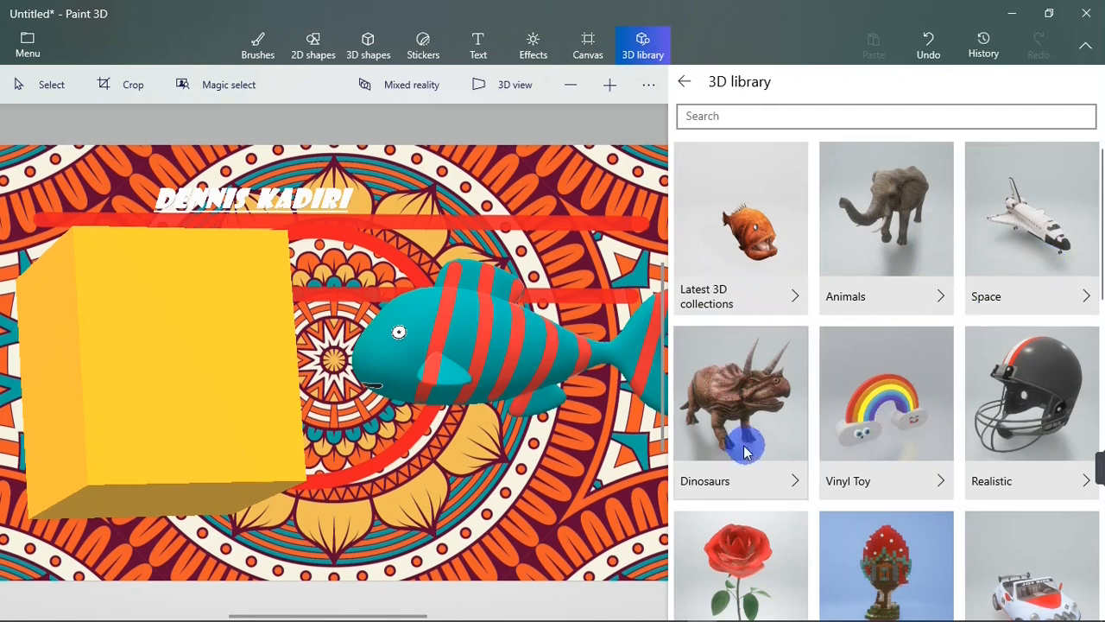
left_click(898, 222)
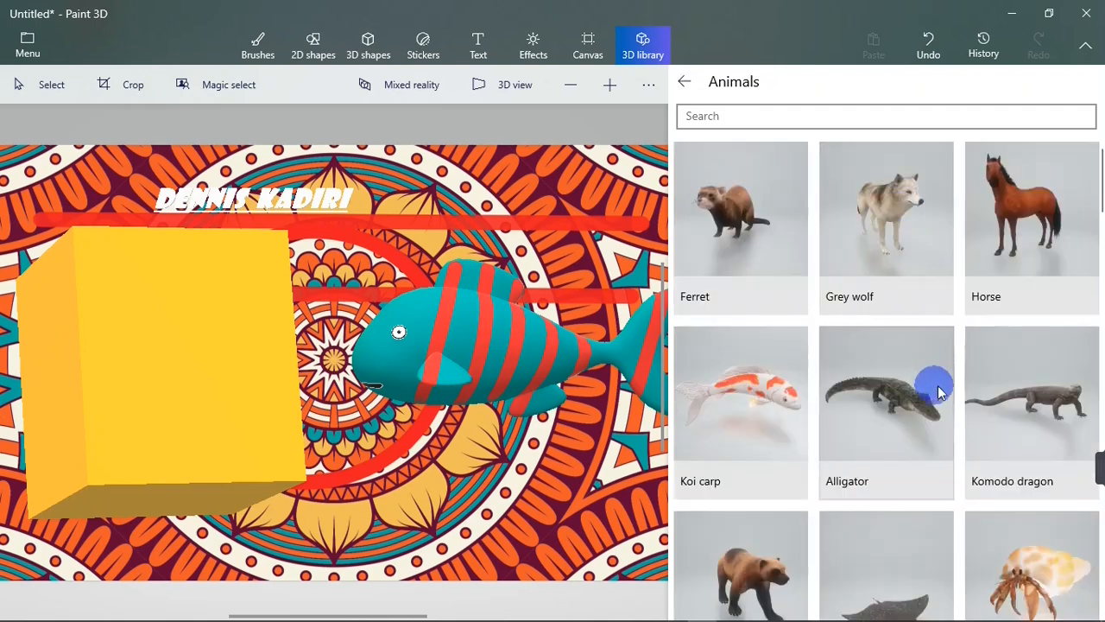
left_click(1099, 308)
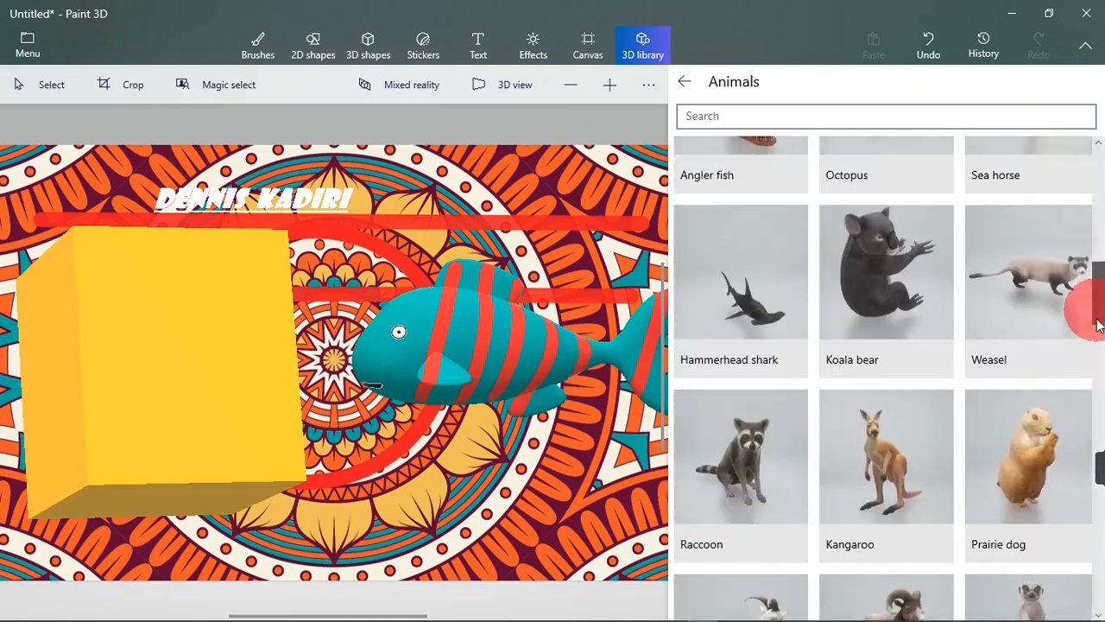
left_click(896, 328)
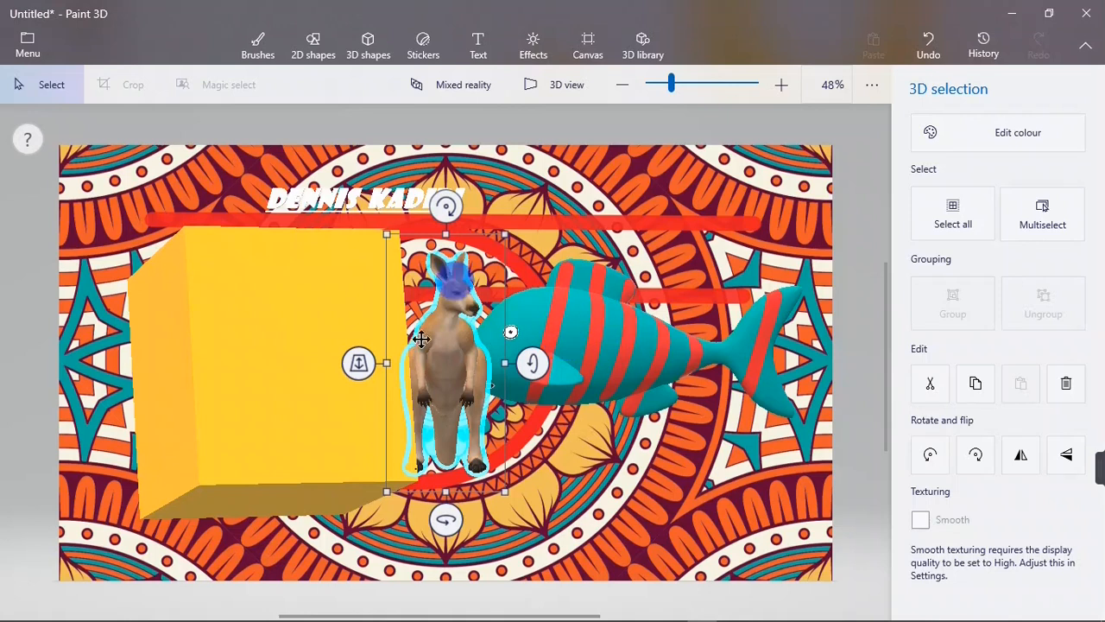
Resize the kangaroo to slightly shorter than the cube, place it in front of the fish's rear underside, and deselect it.
left_click_drag(476, 353, 574, 386)
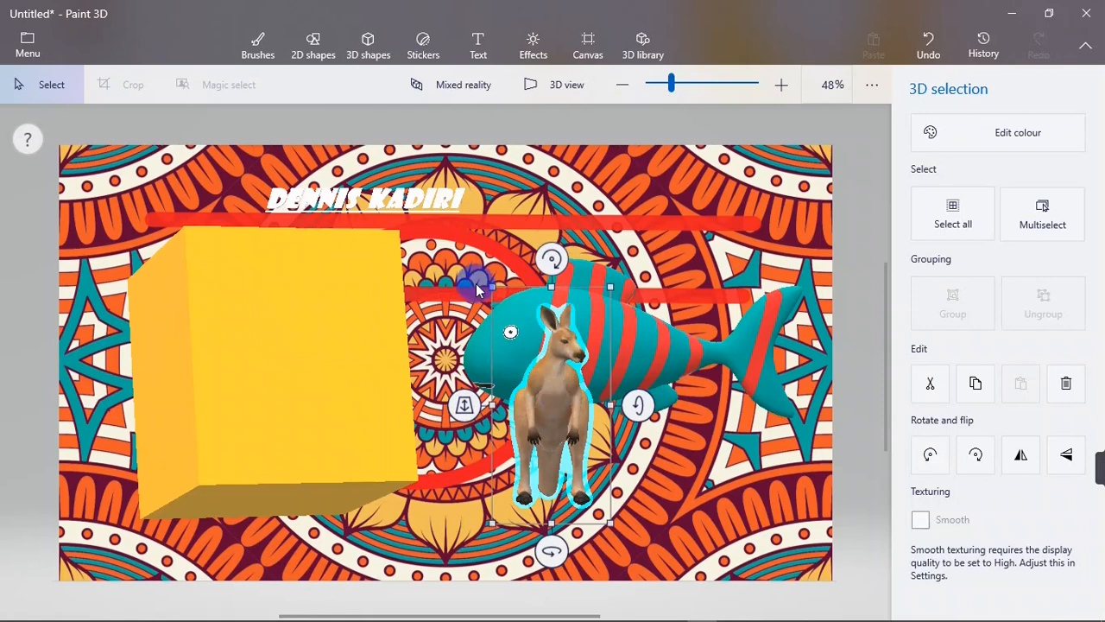
left_click_drag(491, 287, 289, 172)
left_click_drag(513, 230, 516, 304)
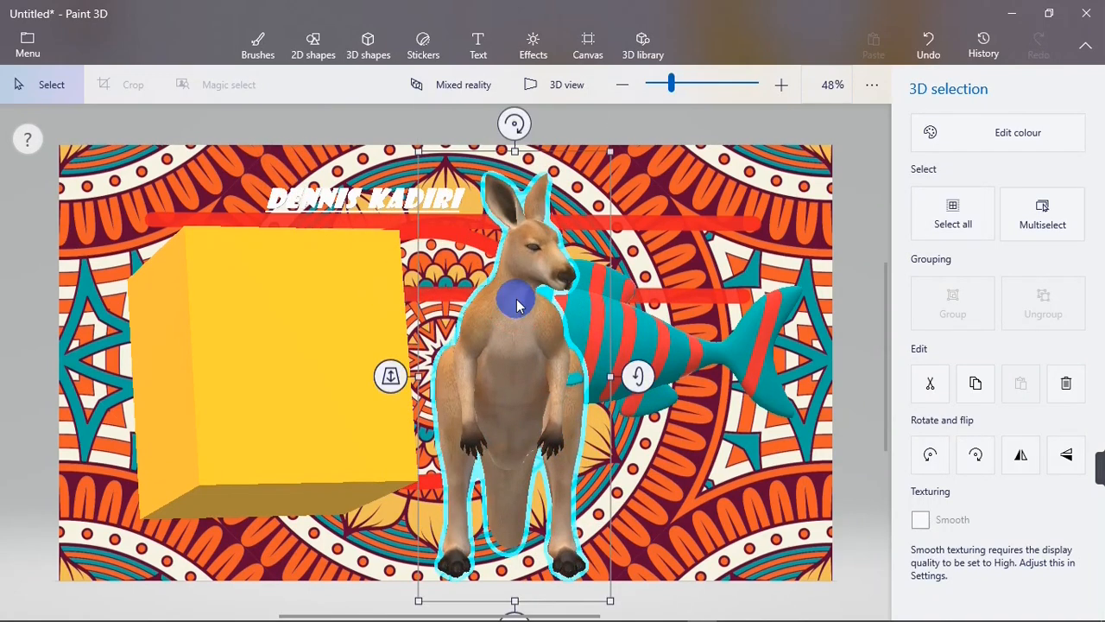
left_click_drag(391, 375, 389, 449)
left_click_drag(419, 143, 509, 395)
left_click_drag(575, 484, 676, 438)
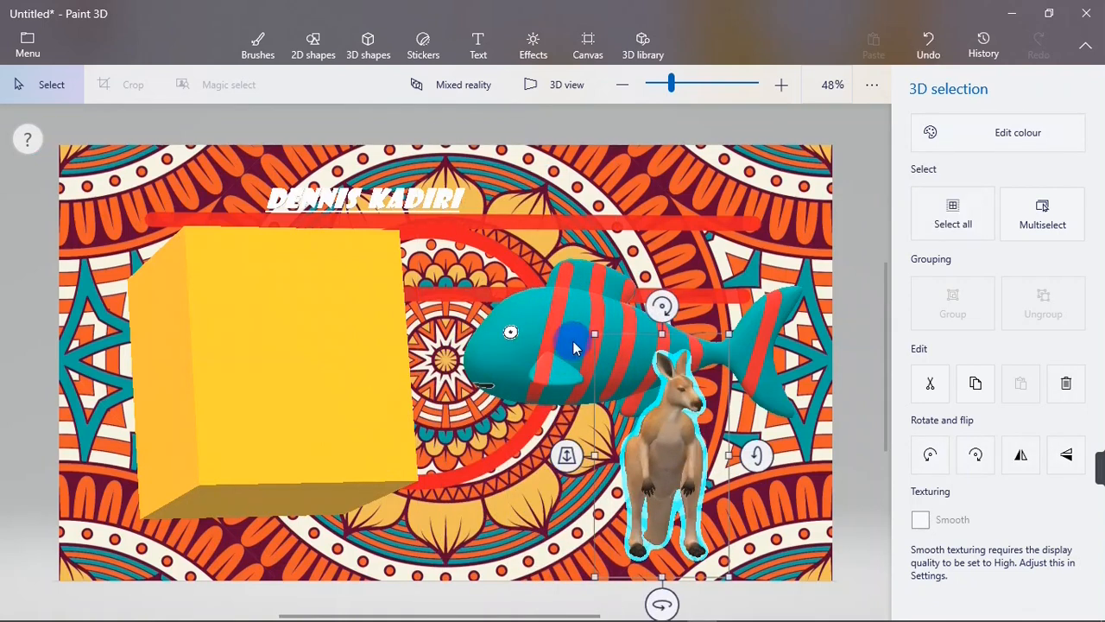
left_click(859, 343)
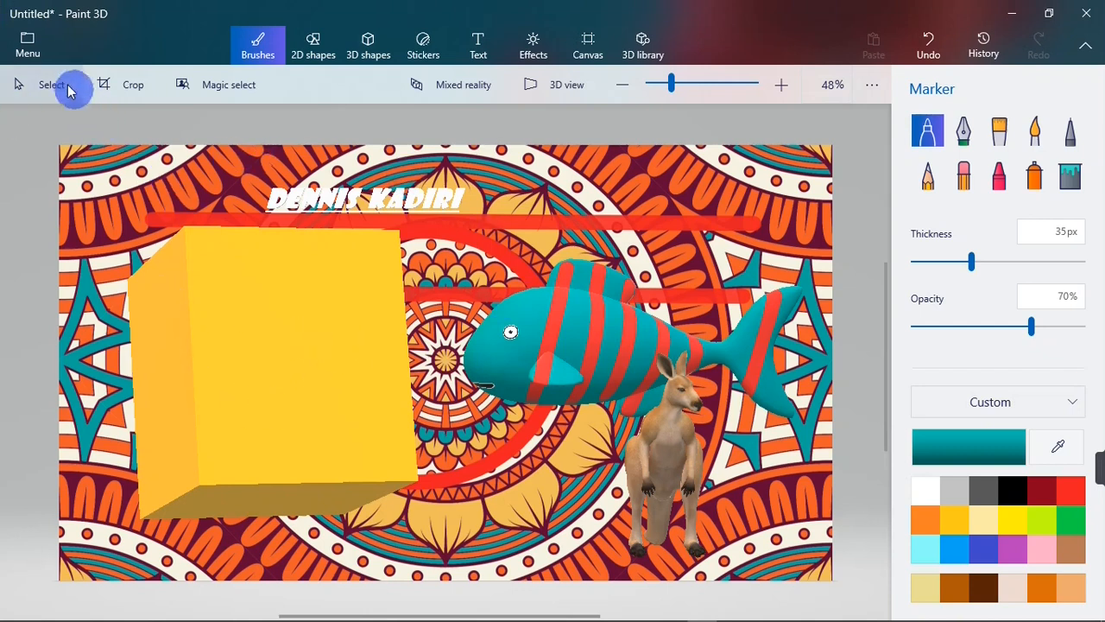
Start saving a copy of the project as an image and set the file type to JPEG (image).
left_click(38, 40)
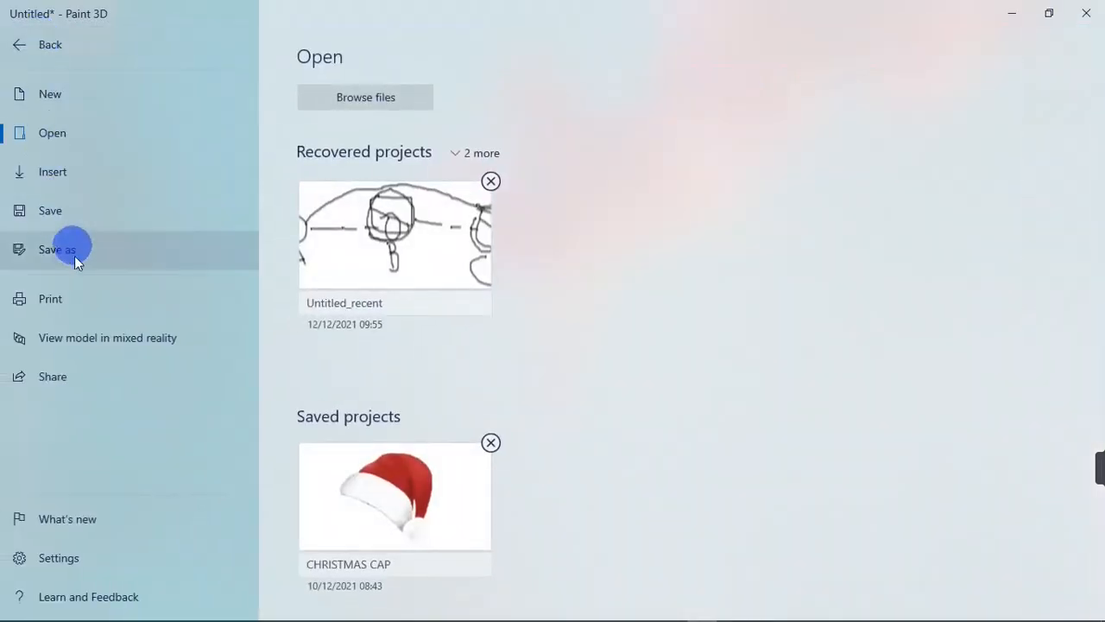
left_click(28, 260)
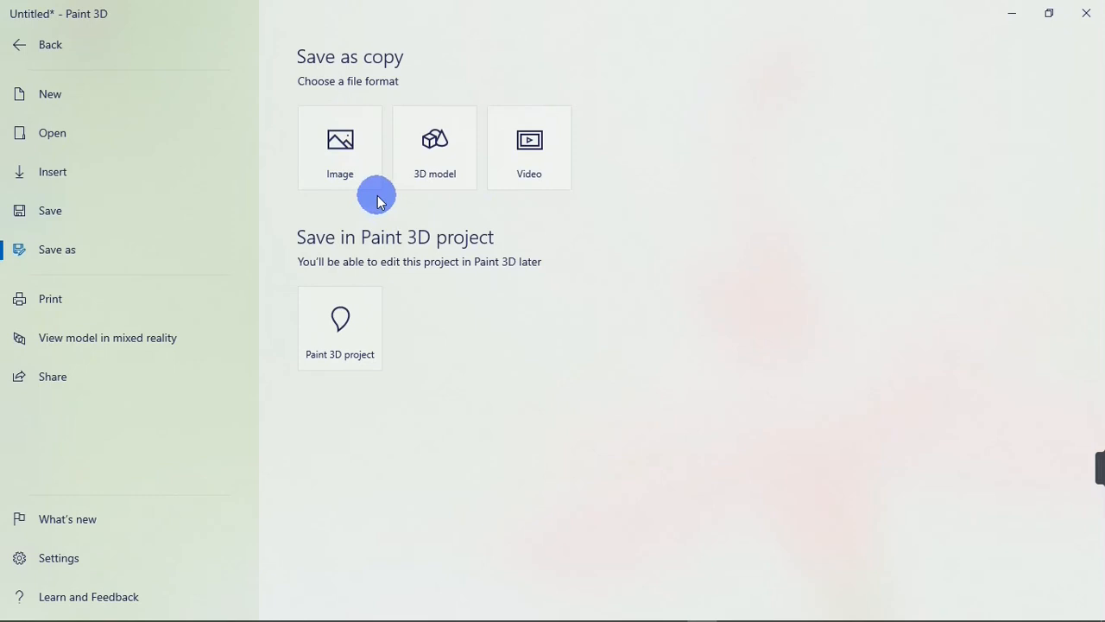
left_click(348, 149)
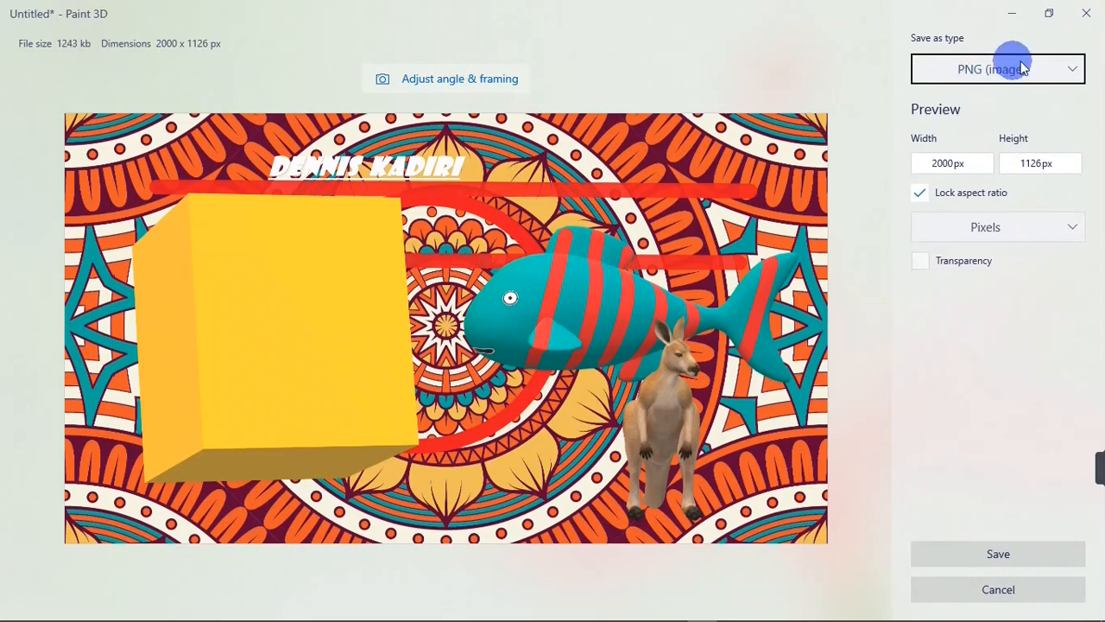
left_click(1018, 69)
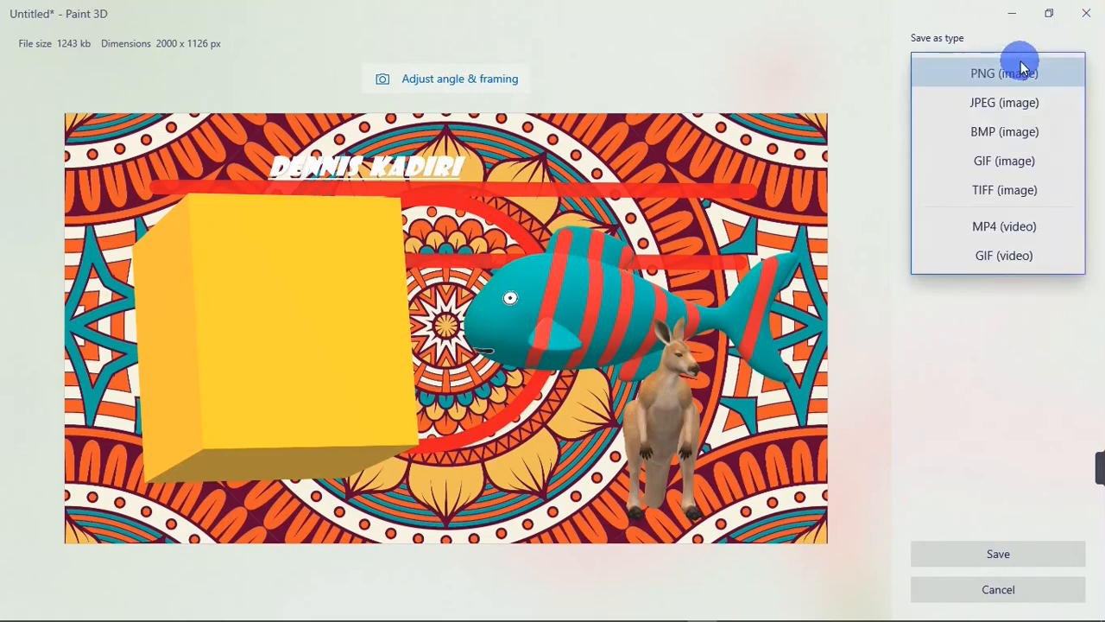
left_click(972, 103)
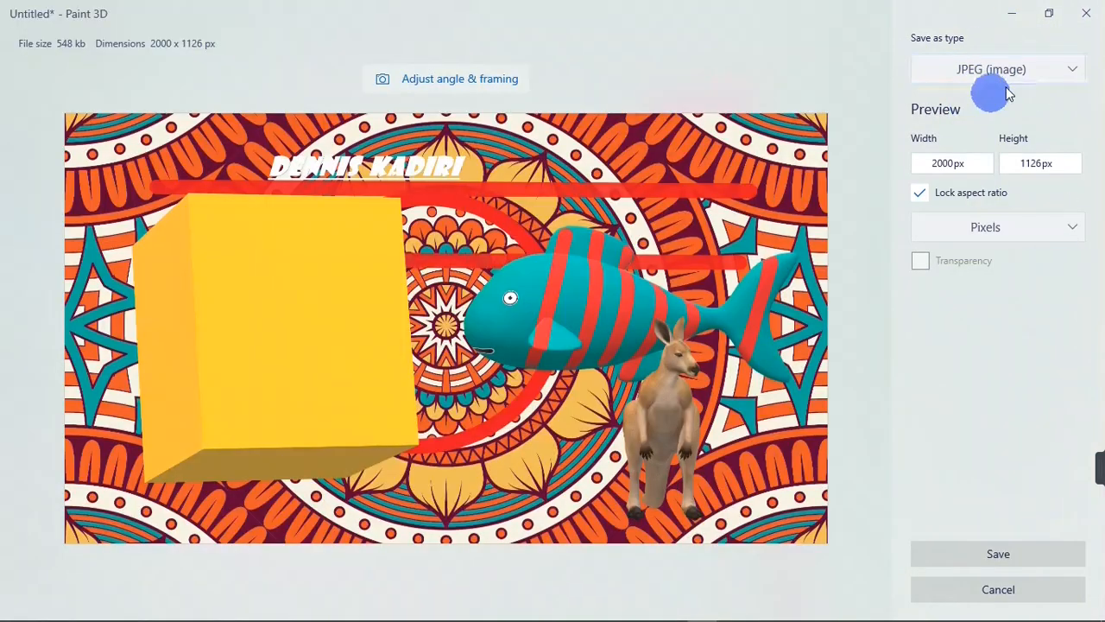
Save the JPEG to the Desktop with the file name PAINT TUTORIAL.
left_click(943, 561)
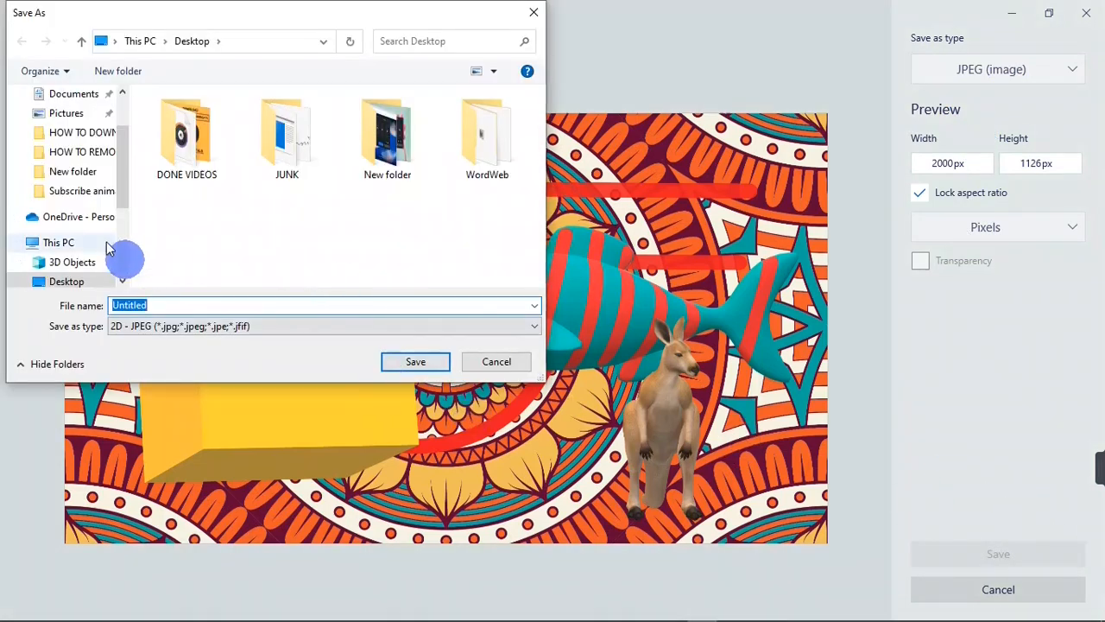
left_click(72, 285)
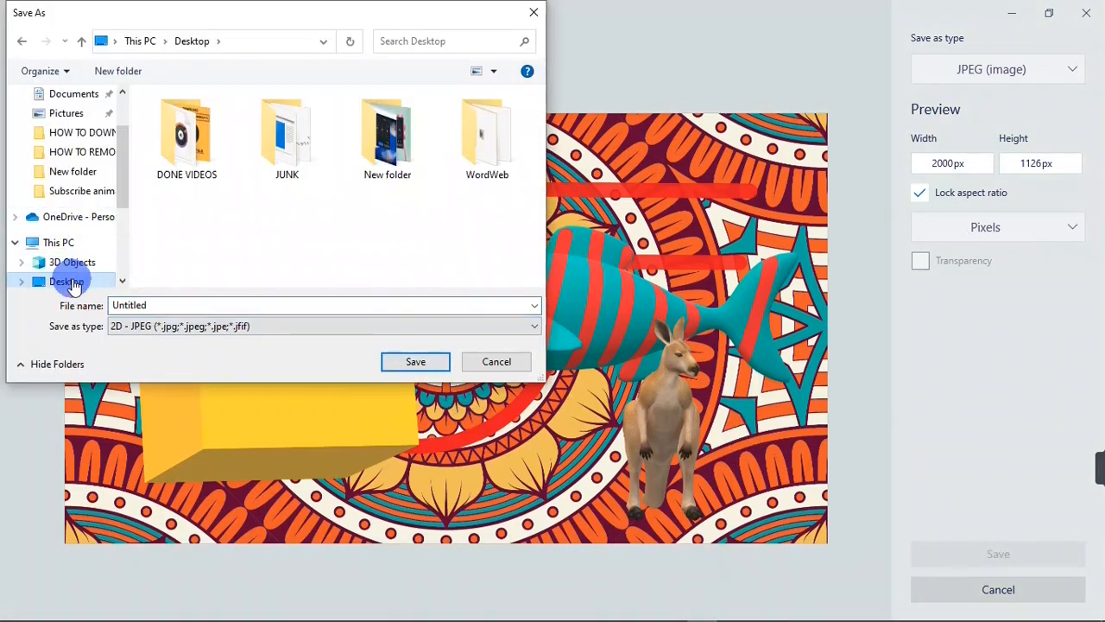
left_click_drag(172, 305, 4, 281)
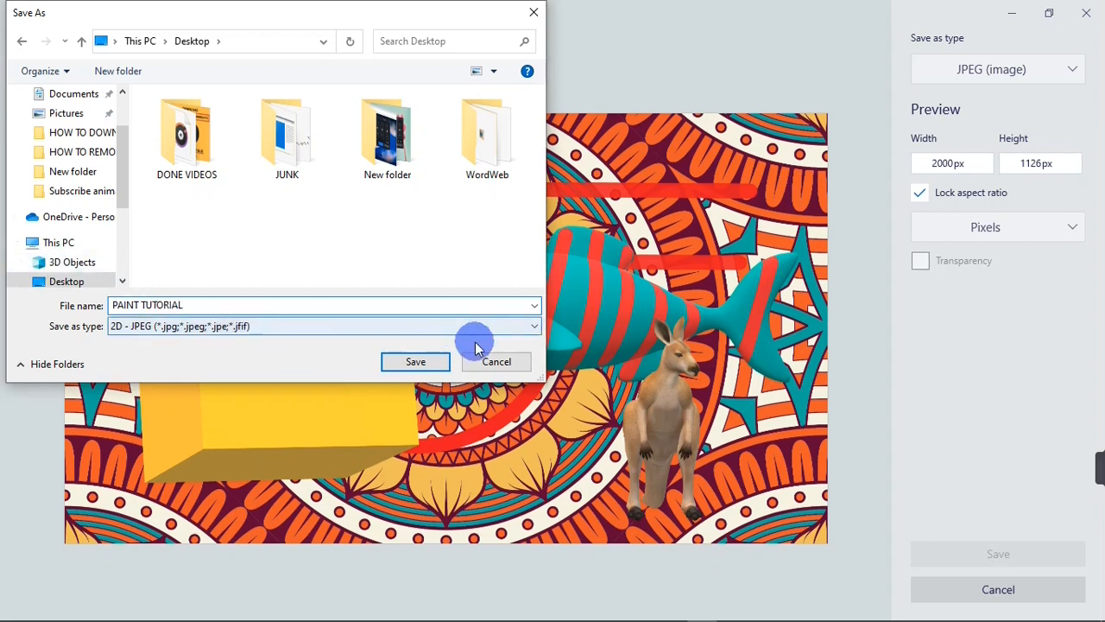
left_click(415, 362)
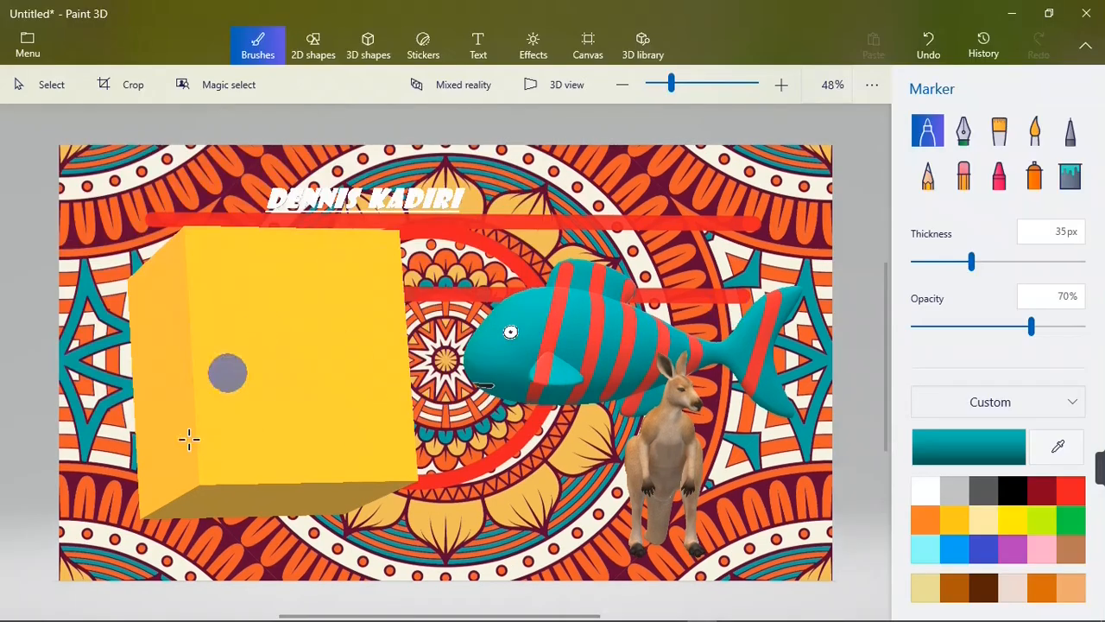
Minimise Paint 3D, view the saved PAINT TUTORIAL image from the desktop in Photos, and close it.
left_click(1005, 10)
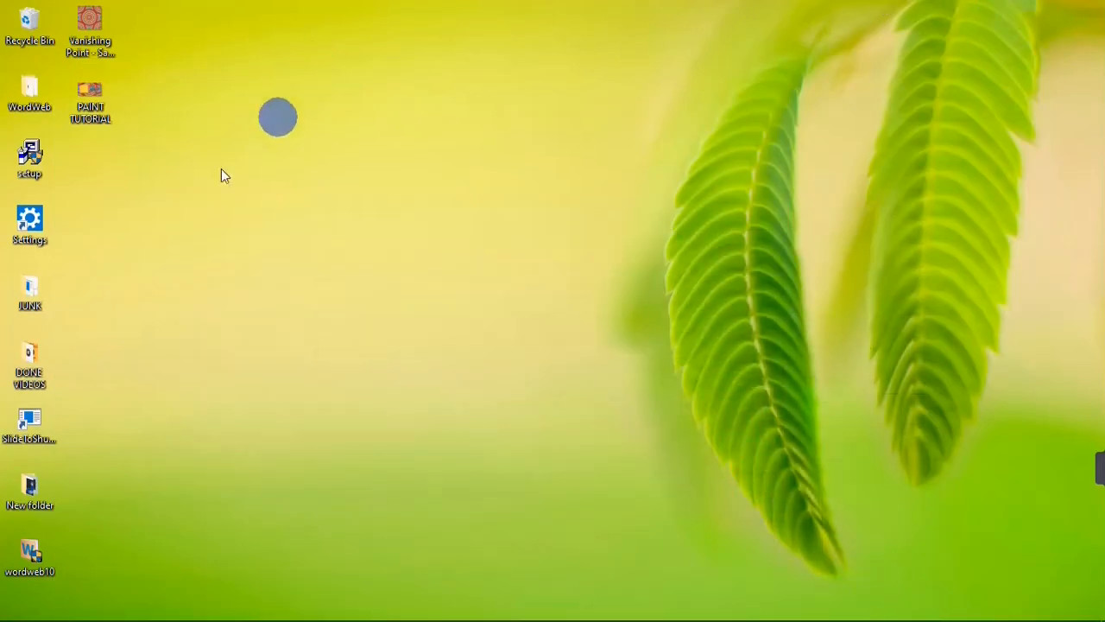
double_click(88, 109)
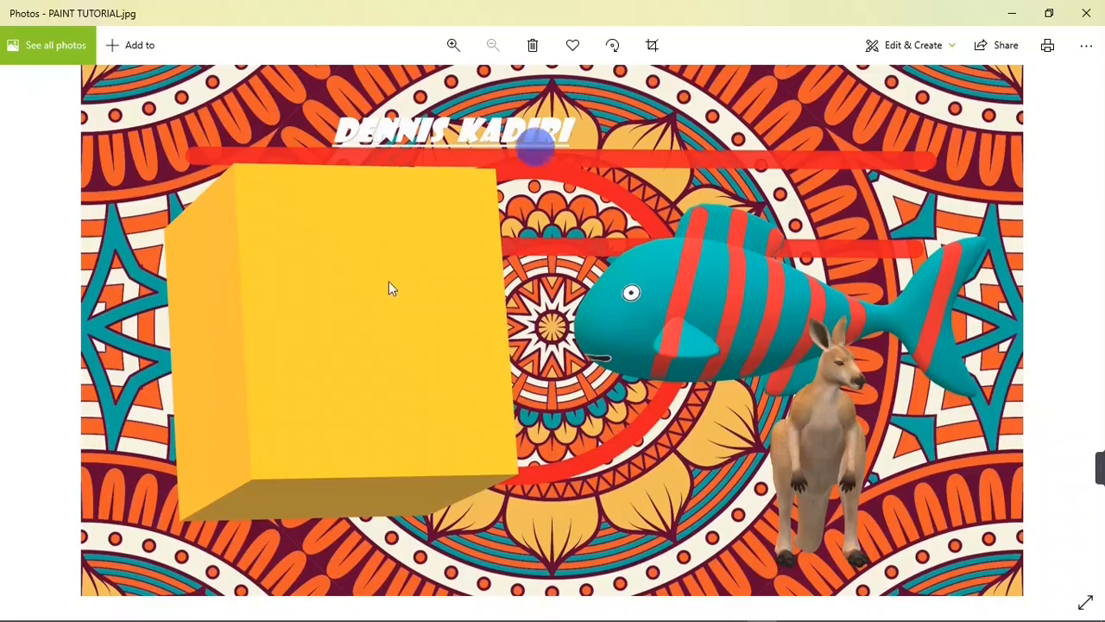
left_click(1086, 13)
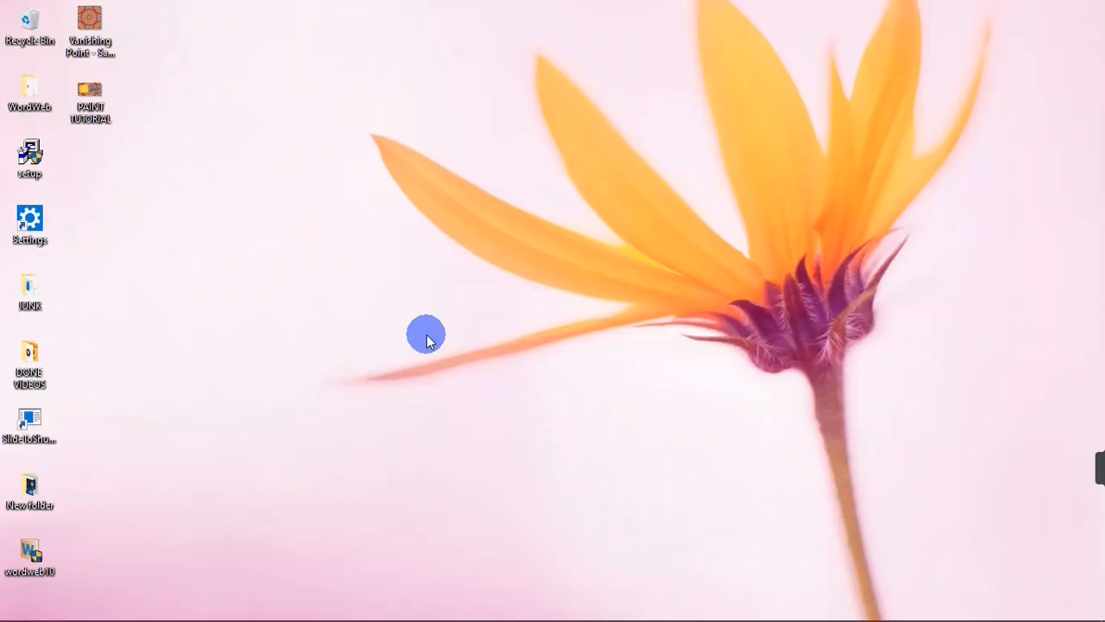